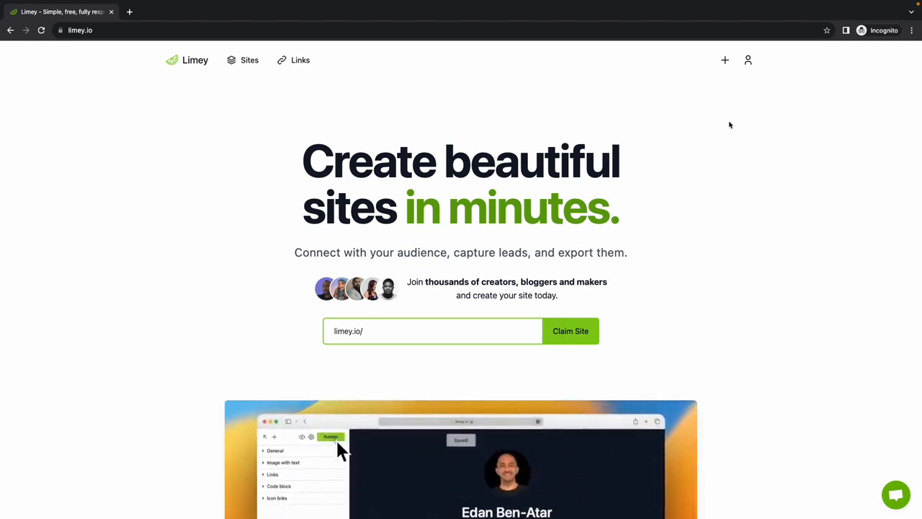
Create a new site from the free peach-coloured profile card template with social icons and four links
{"action": "left_click", "coordinate": [727, 67]}
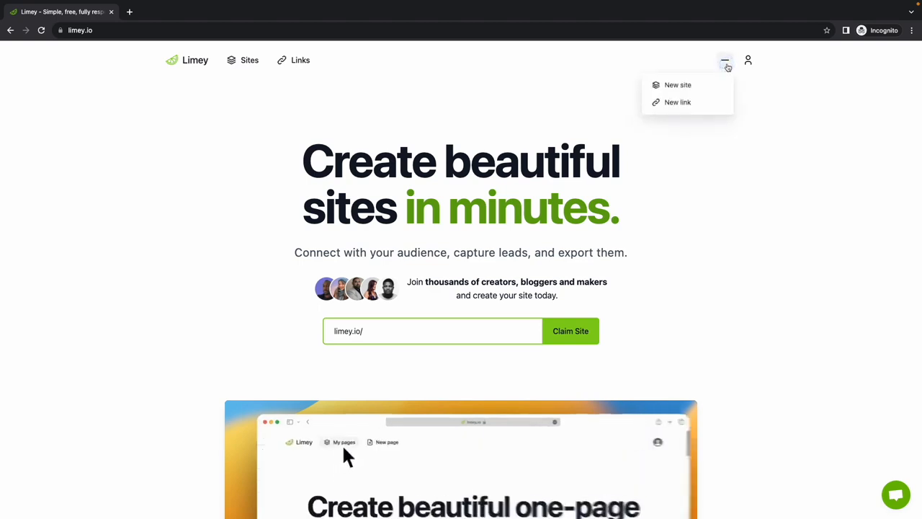
{"action": "left_click", "coordinate": [681, 87]}
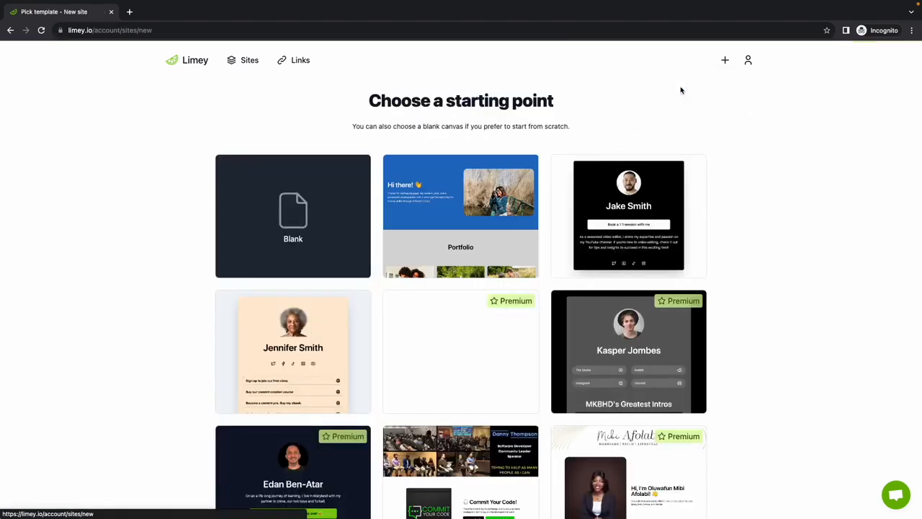
{"action": "scroll", "coordinate": [365, 161], "scroll_direction": "down", "scroll_amount": 1}
{"action": "scroll", "coordinate": [365, 162], "scroll_direction": "down", "scroll_amount": 1}
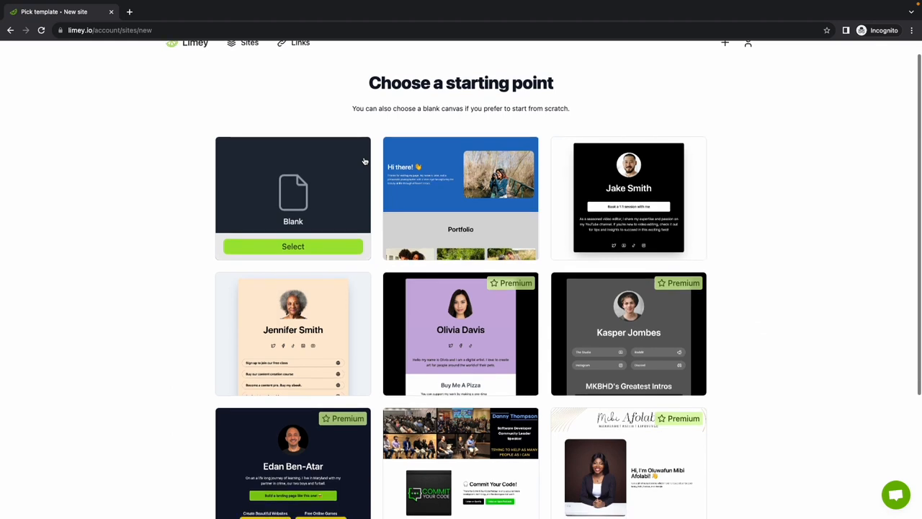
{"action": "scroll", "coordinate": [364, 161], "scroll_direction": "down", "scroll_amount": 1}
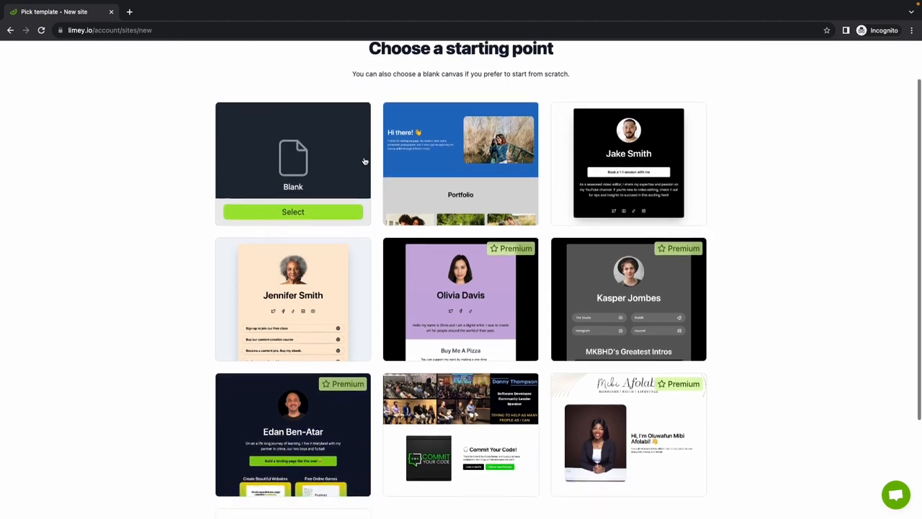
{"action": "scroll", "coordinate": [286, 185], "scroll_direction": "down", "scroll_amount": 1}
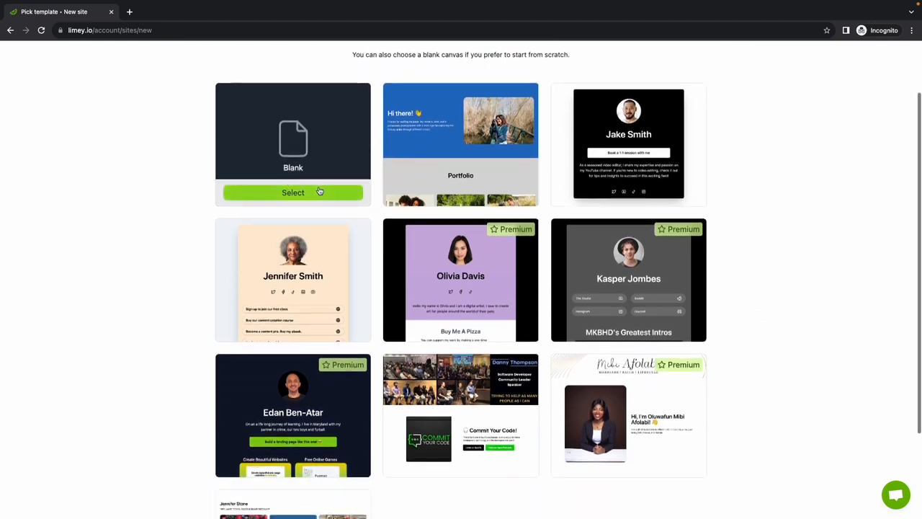
{"action": "scroll", "coordinate": [319, 227], "scroll_direction": "down", "scroll_amount": 1}
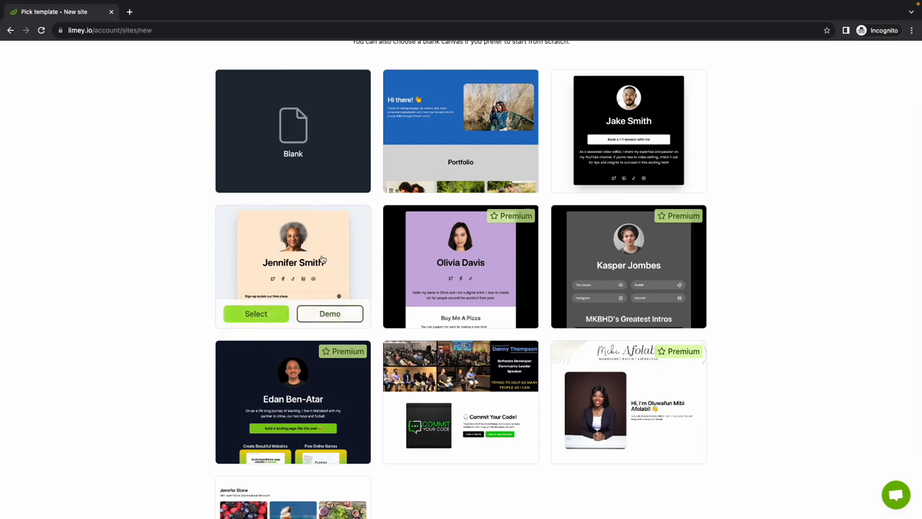
{"action": "scroll", "coordinate": [322, 260], "scroll_direction": "up", "scroll_amount": 1}
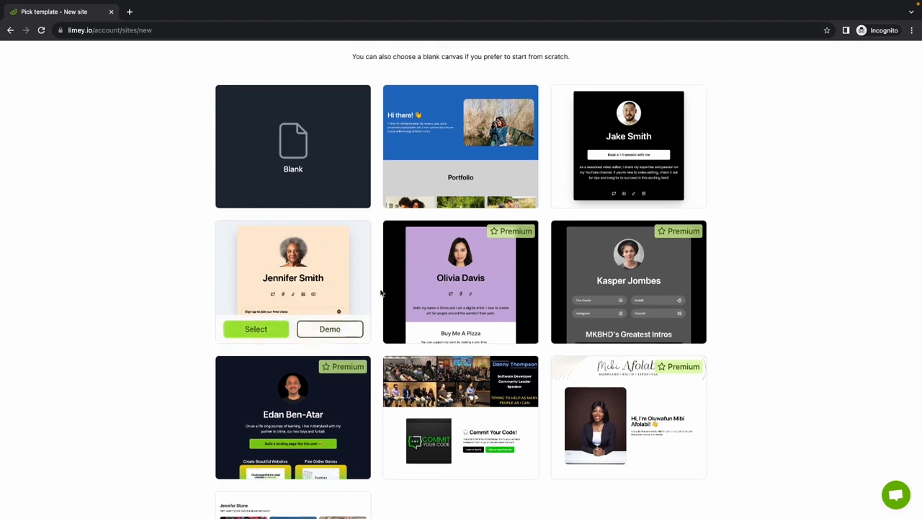
{"action": "left_click", "coordinate": [263, 330]}
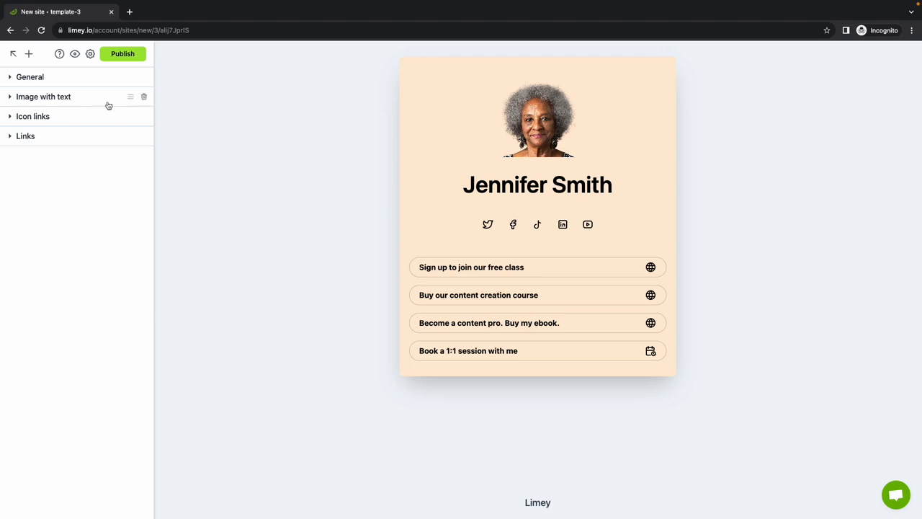
Try the wide layout and a card without shadow in the general style settings, restoring the card layout and shadow
{"action": "left_click", "coordinate": [52, 80]}
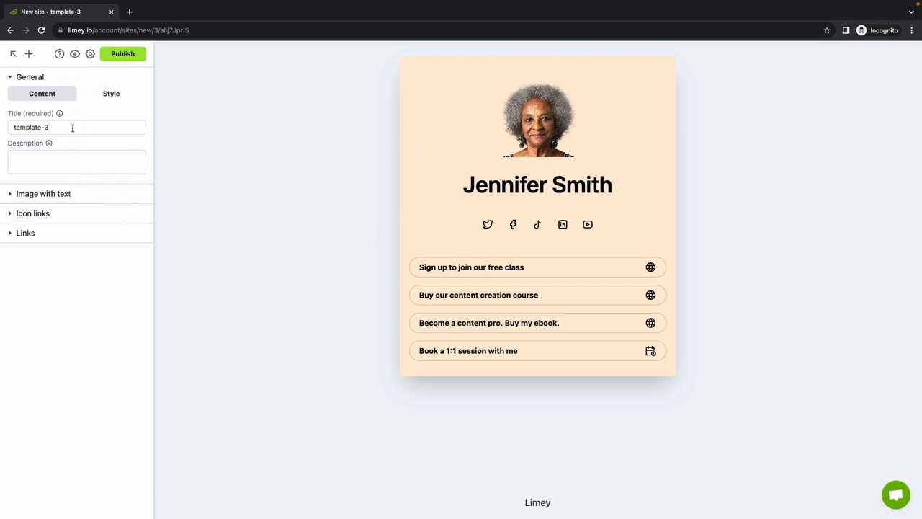
{"action": "left_click", "coordinate": [107, 95]}
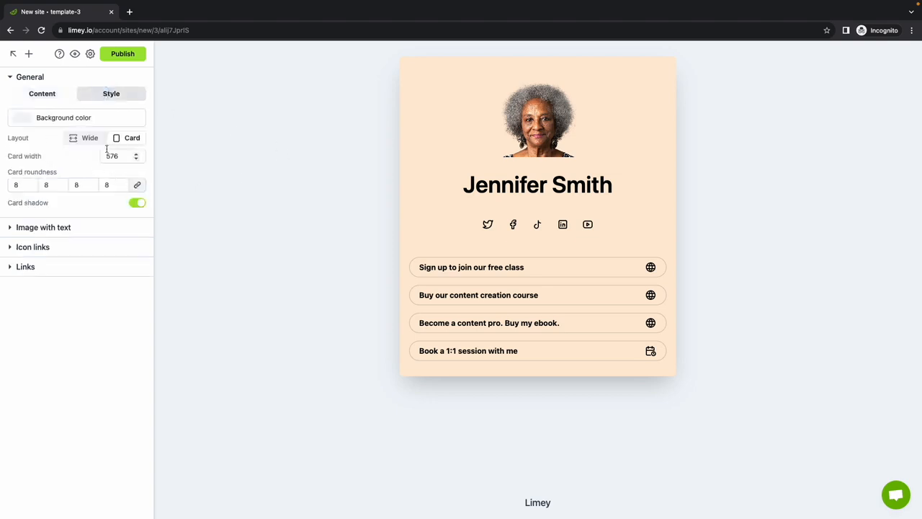
{"action": "left_click", "coordinate": [82, 138]}
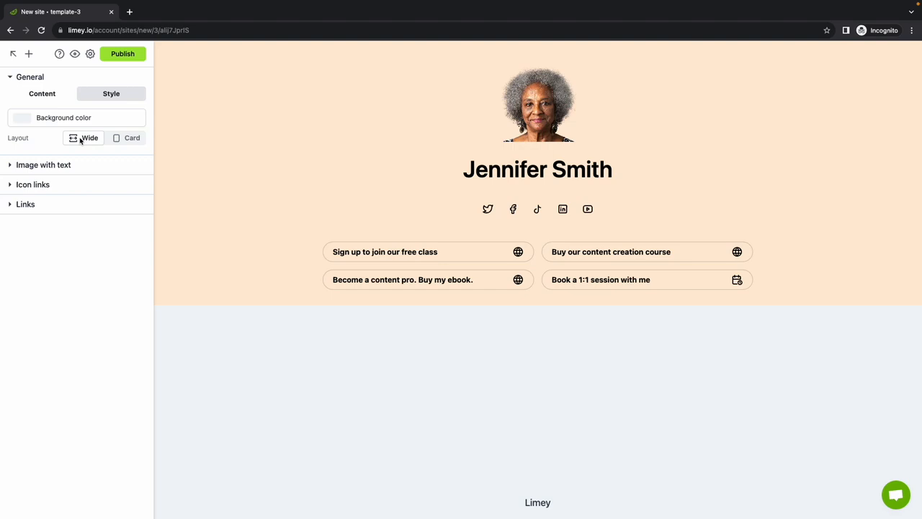
{"action": "left_click", "coordinate": [125, 139]}
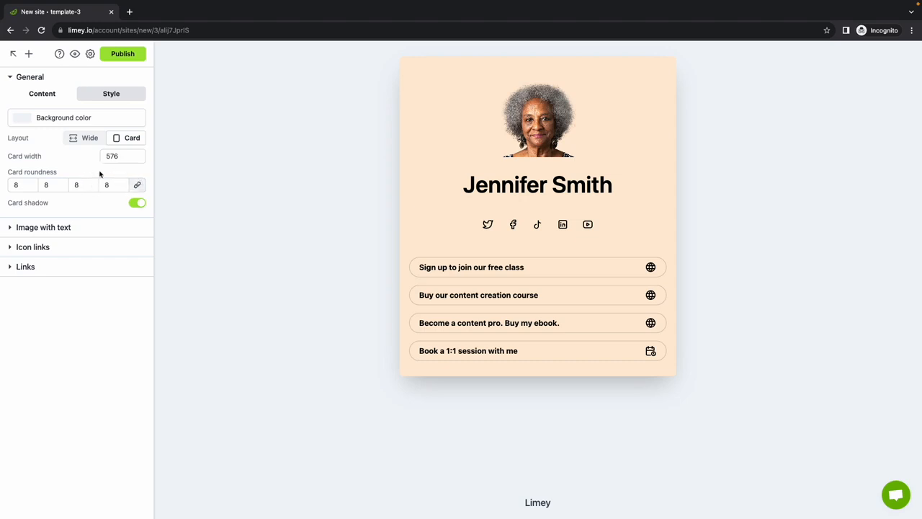
{"action": "left_click", "coordinate": [137, 203]}
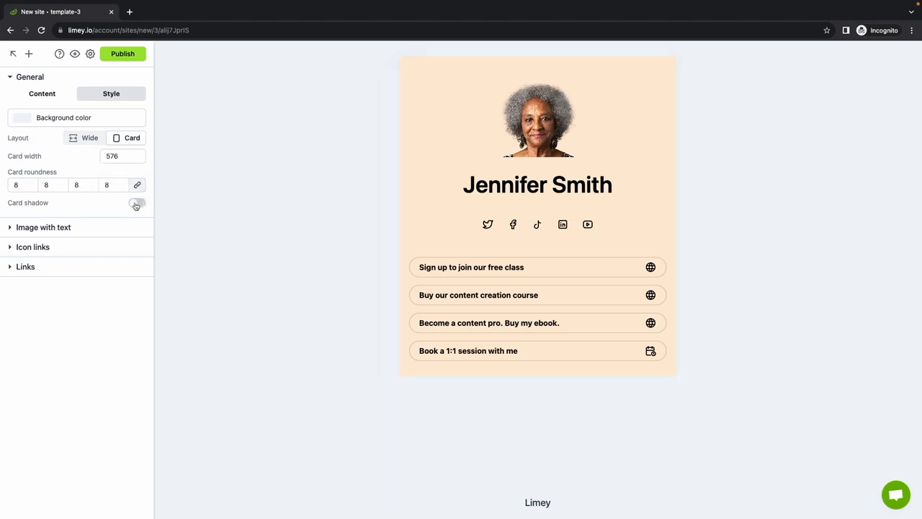
{"action": "left_click", "coordinate": [136, 204]}
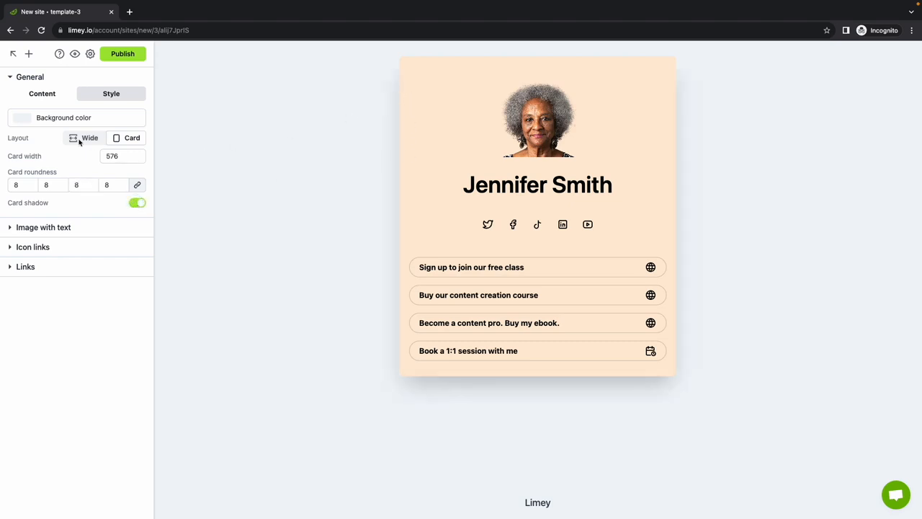
Replace the site's general title with the site owner's full name
{"action": "left_click", "coordinate": [40, 94]}
{"action": "triple_click", "coordinate": [64, 127]}
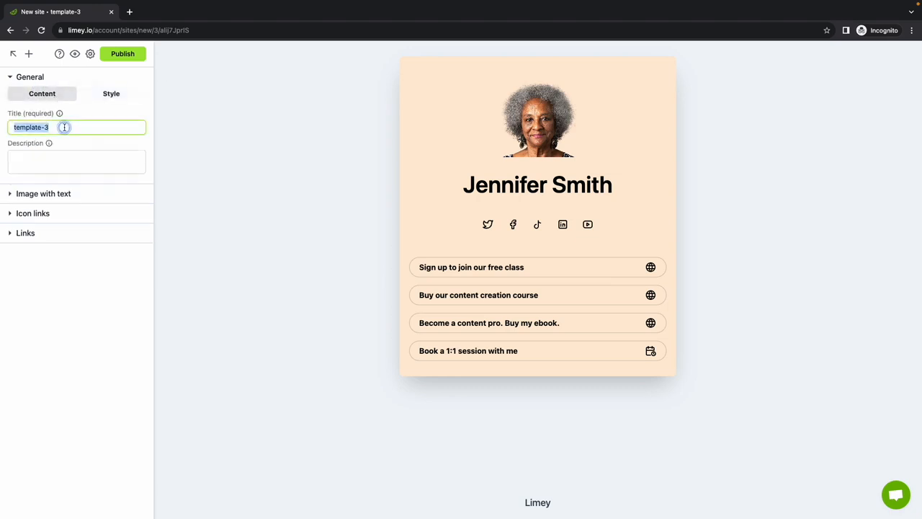
{"action": "type", "text": "Edan "}
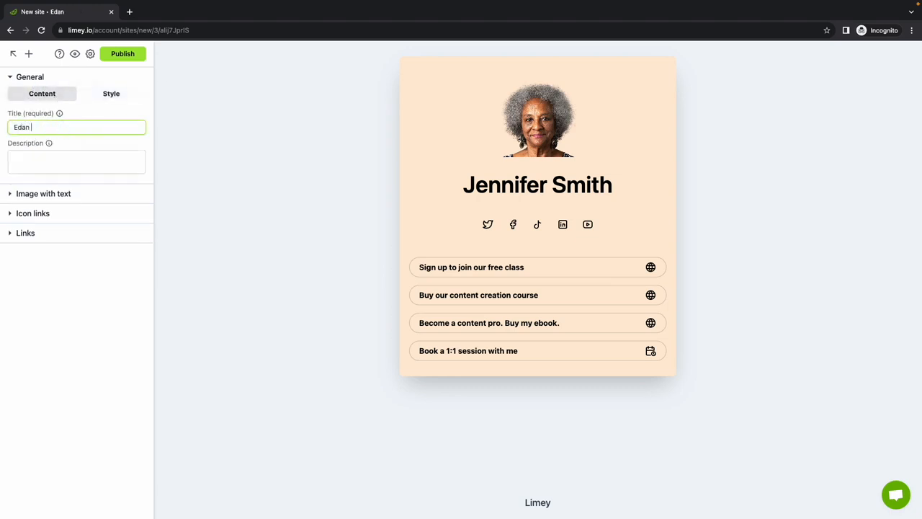
{"action": "type", "text": "Ben-Atar"}
{"action": "left_click", "coordinate": [67, 146]}
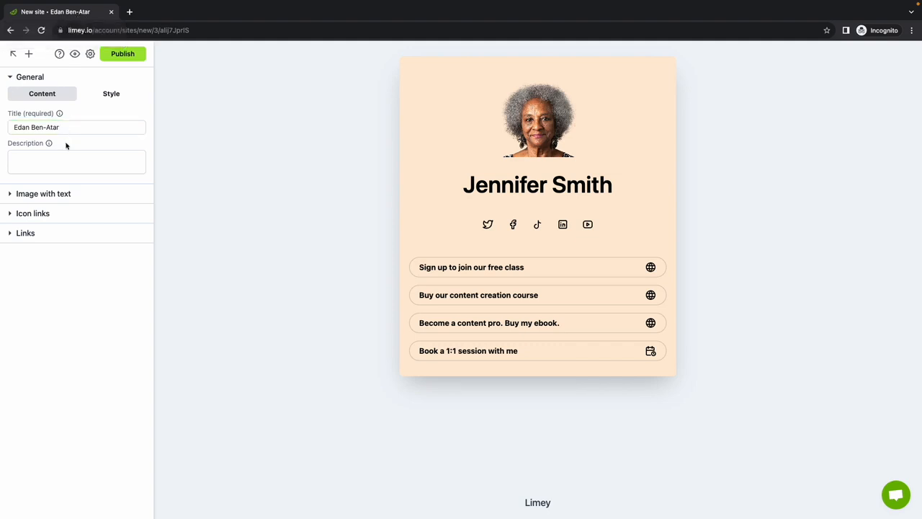
Set the site description to "On a life long journey of learning. I live in Maryland with my partner in crime, our two boys and furball."
{"action": "left_click", "coordinate": [50, 155]}
{"action": "type", "text": "On"}
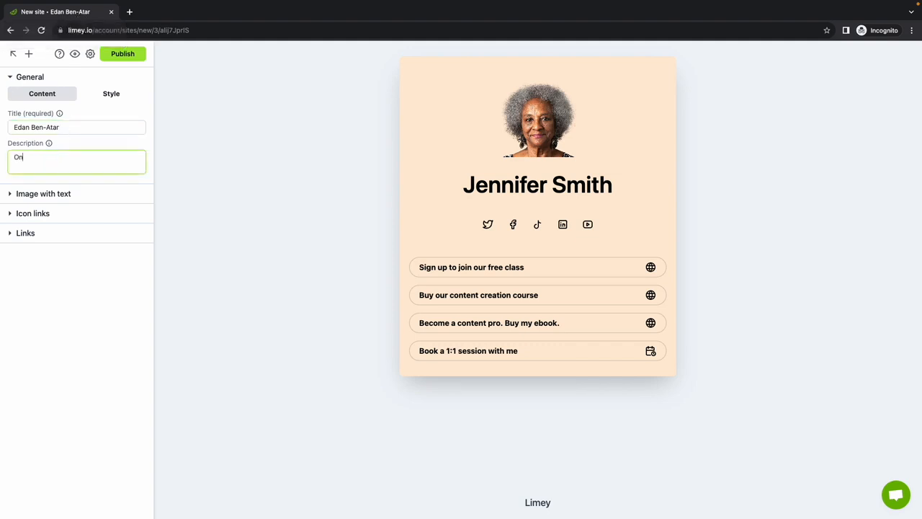
{"action": "type", "text": " a life long journey of learning. I live in"}
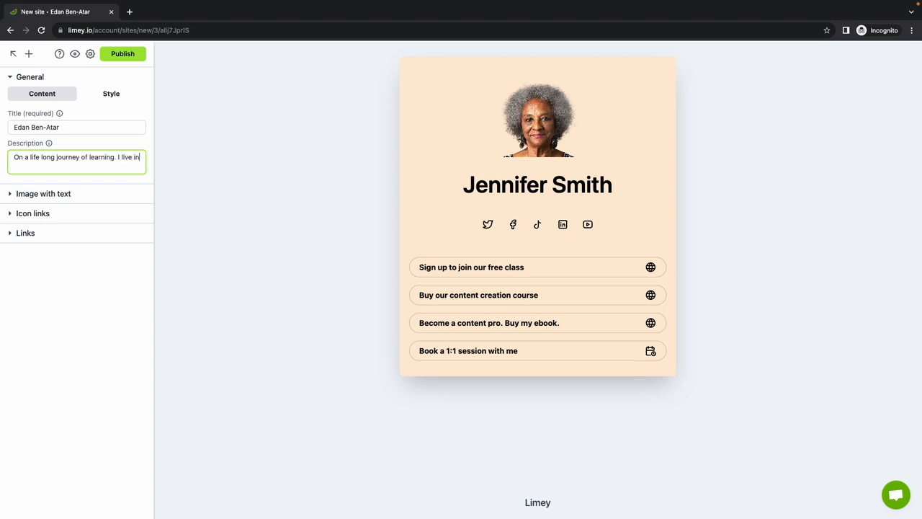
{"action": "type", "text": " Maryland with my partner in crime, our two boys and furball."}
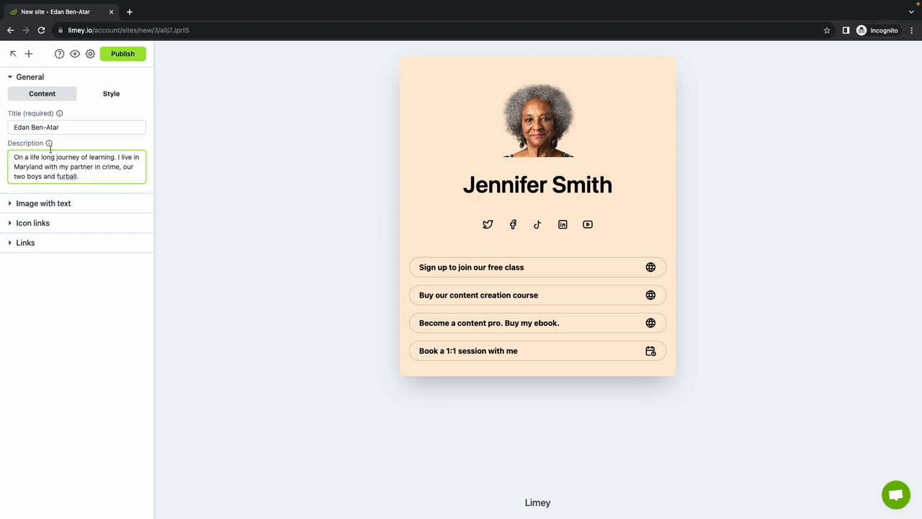
{"action": "mouse_move", "coordinate": [49, 144]}
{"action": "left_click_drag", "start_coordinate": [78, 127], "coordinate": [9, 127]}
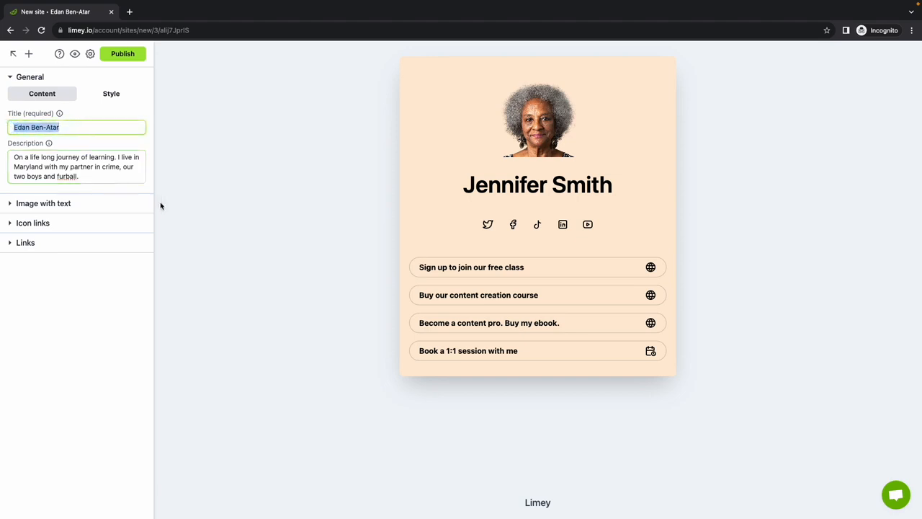
{"action": "left_click_drag", "start_coordinate": [88, 179], "coordinate": [13, 154]}
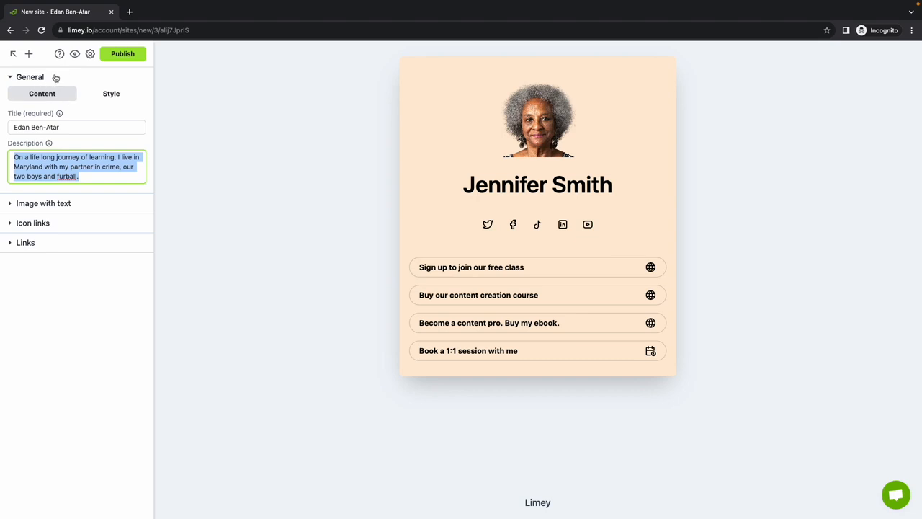
In the Image with text section, upload my-image.jpg as the image and set the title to the owner's full name
{"action": "left_click", "coordinate": [55, 78]}
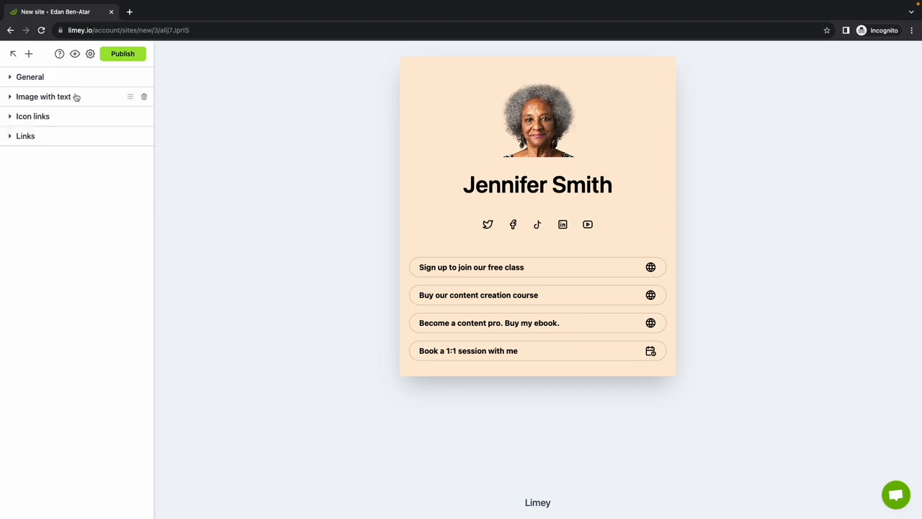
{"action": "left_click", "coordinate": [76, 96]}
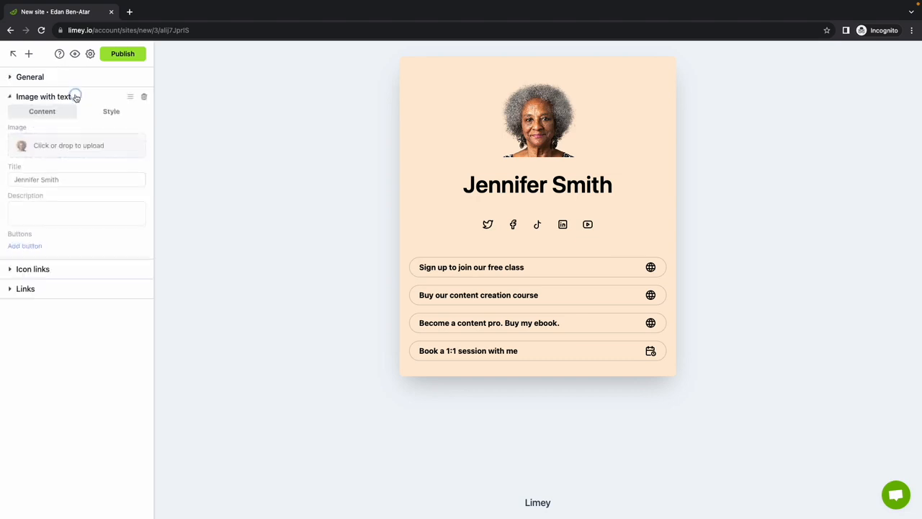
{"action": "left_click", "coordinate": [63, 148]}
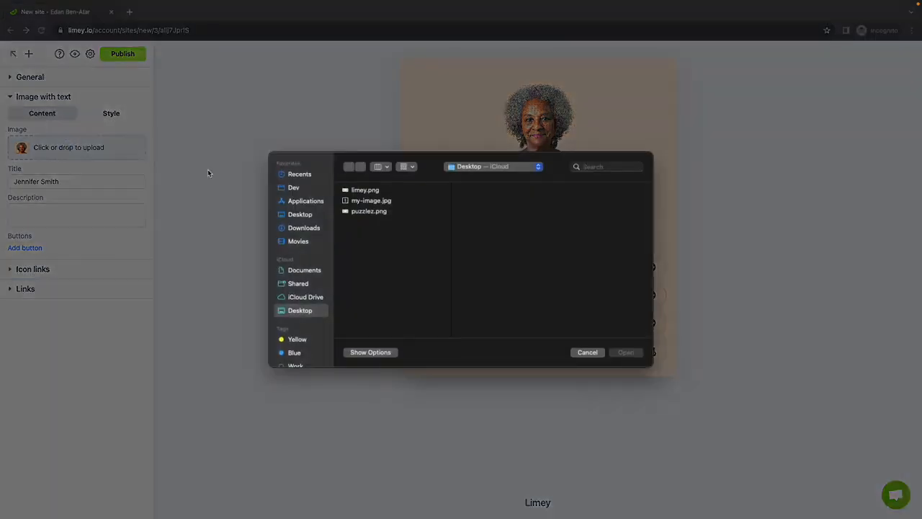
{"action": "left_click", "coordinate": [389, 201]}
{"action": "left_click", "coordinate": [626, 352]}
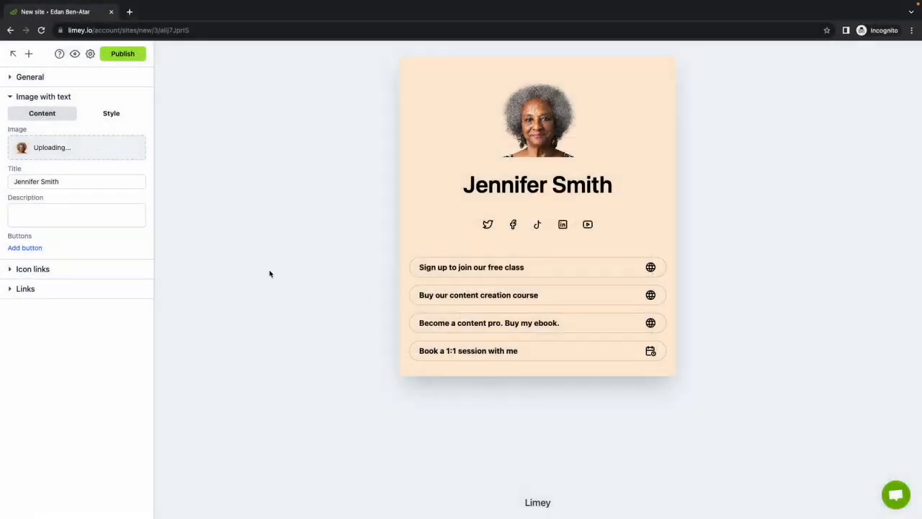
{"action": "triple_click", "coordinate": [76, 182]}
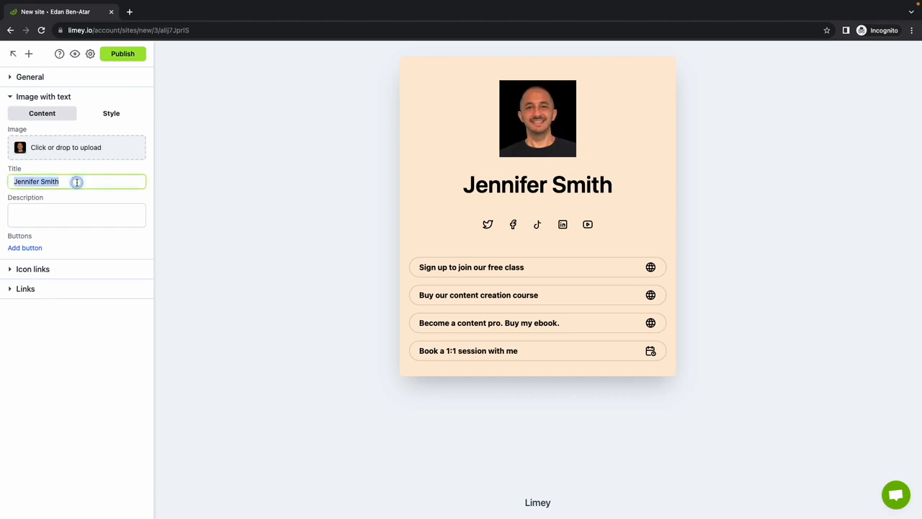
{"action": "type", "text": "Edan Ben-Atar"}
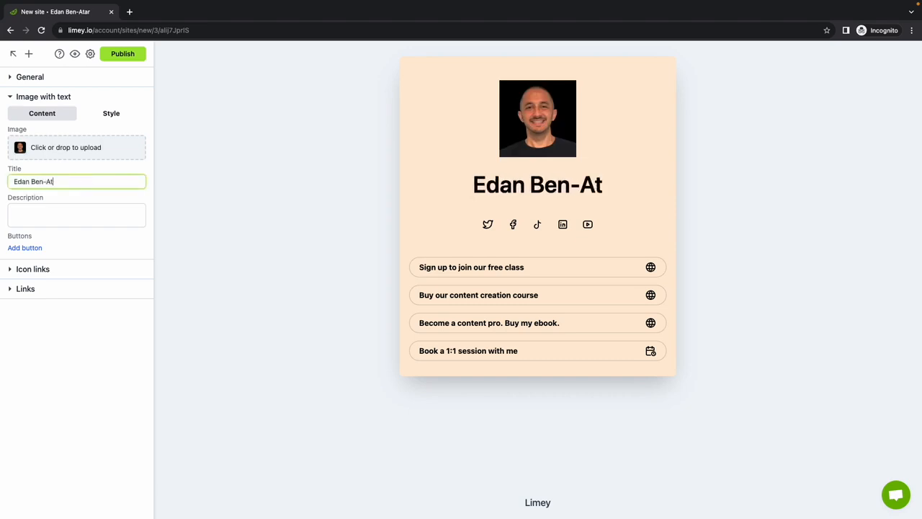
Copy the site's general description into the description of the Image with text section
{"action": "left_click", "coordinate": [69, 78]}
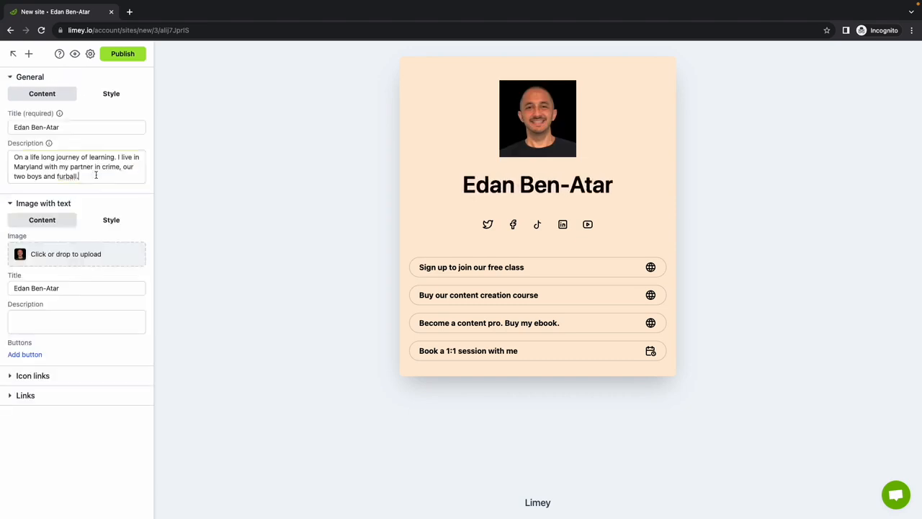
{"action": "triple_click", "coordinate": [95, 175]}
{"action": "key", "text": "ctrl+c"}
{"action": "left_click", "coordinate": [62, 78]}
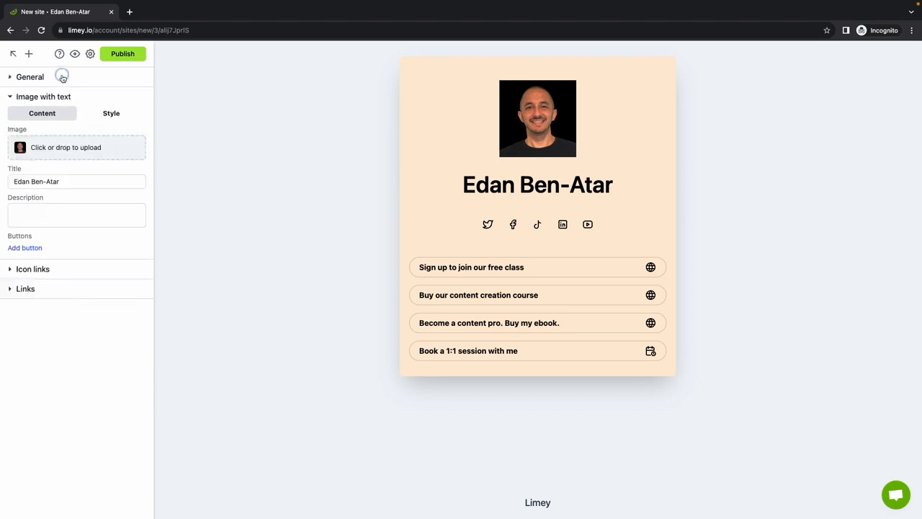
{"action": "left_click", "coordinate": [64, 207]}
{"action": "key", "text": "ctrl+v"}
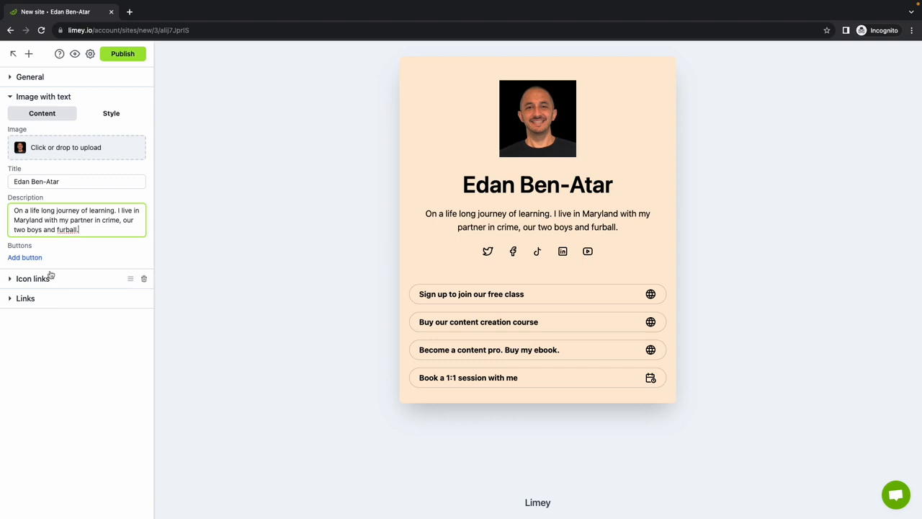
Set the roundness of all corners in the Image with text section to 35
{"action": "left_click", "coordinate": [111, 113]}
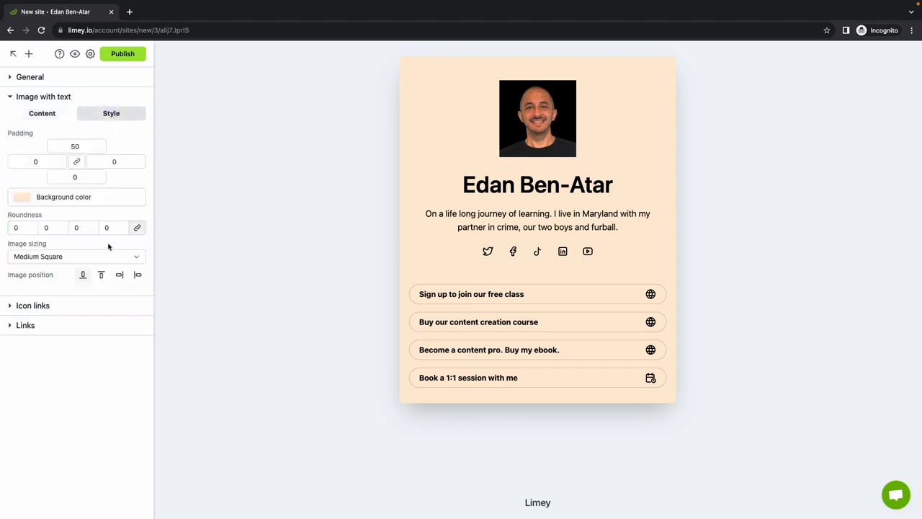
{"action": "left_click", "coordinate": [56, 229]}
{"action": "type", "text": "35"}
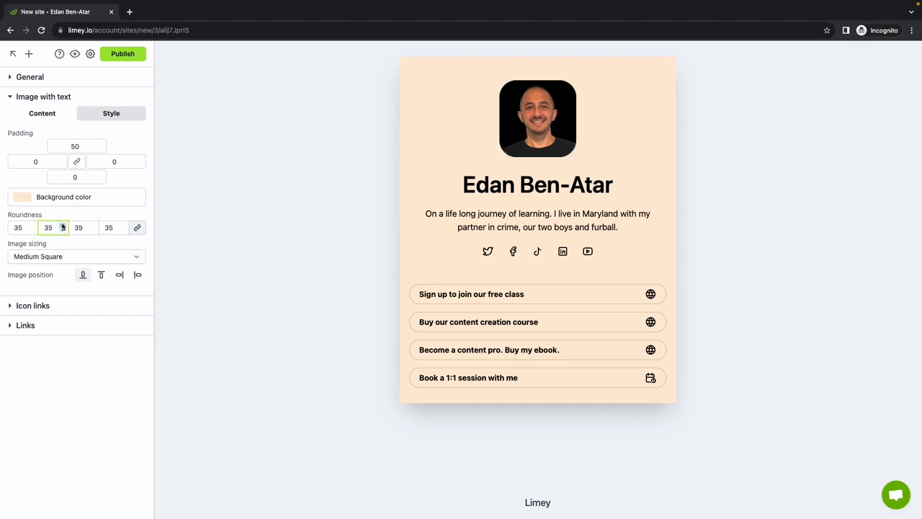
Set the background color of the Image with text section to gray #bababa
{"action": "left_click", "coordinate": [52, 202]}
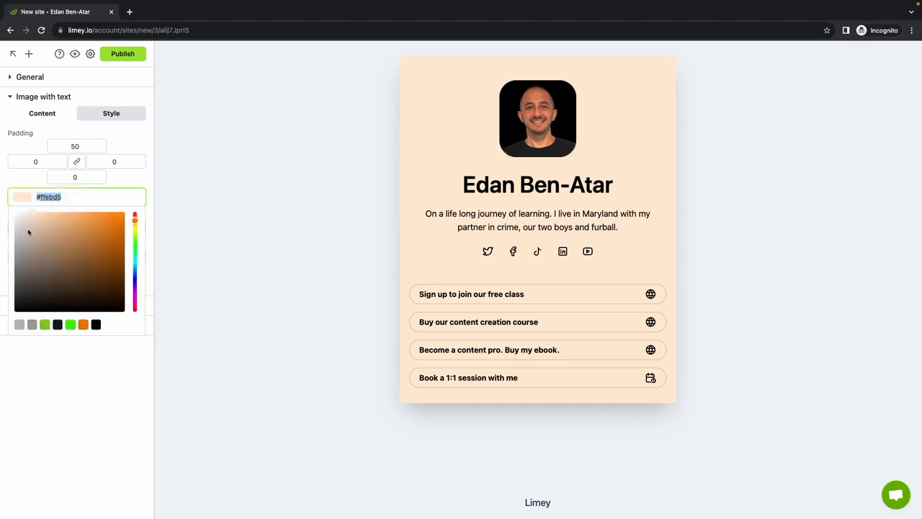
{"action": "mouse_move", "coordinate": [29, 233]}
{"action": "left_mouse_down"}
{"action": "mouse_move", "coordinate": [8, 223]}
{"action": "mouse_move", "coordinate": [5, 242]}
{"action": "left_mouse_up"}
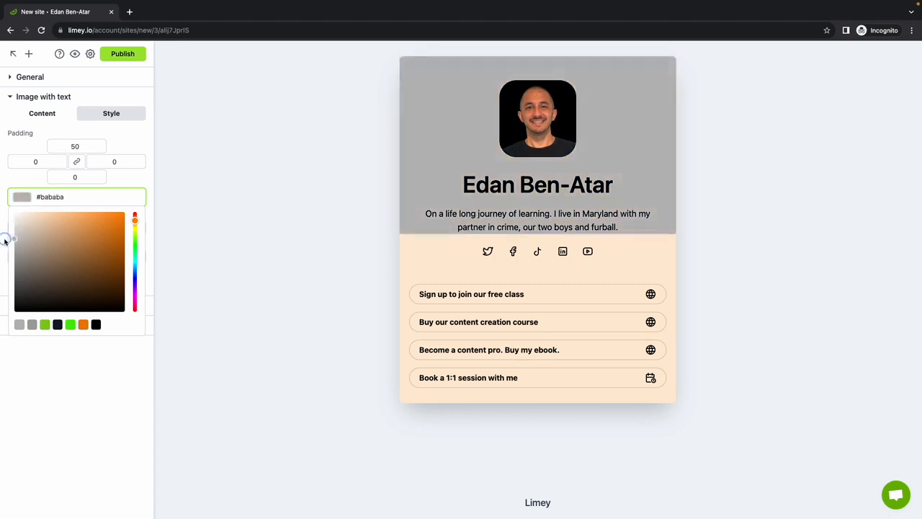
{"action": "left_click", "coordinate": [134, 183]}
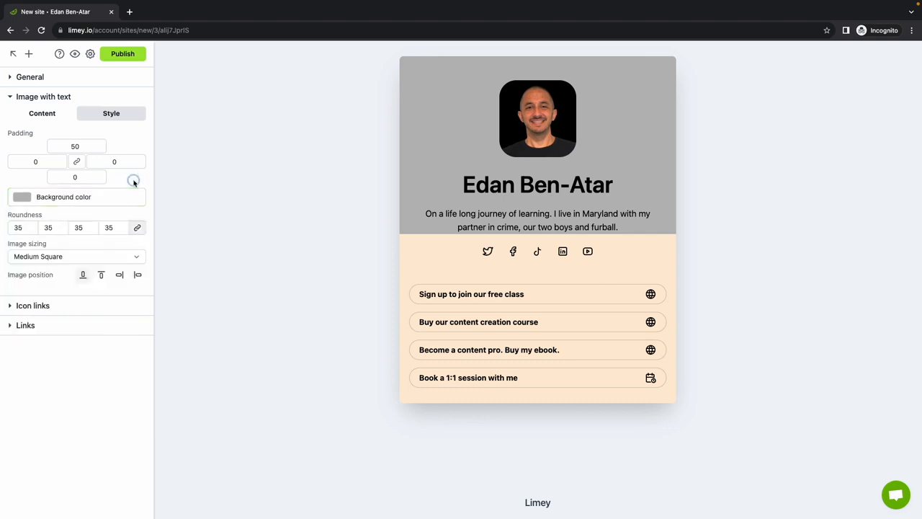
{"action": "left_click", "coordinate": [100, 276]}
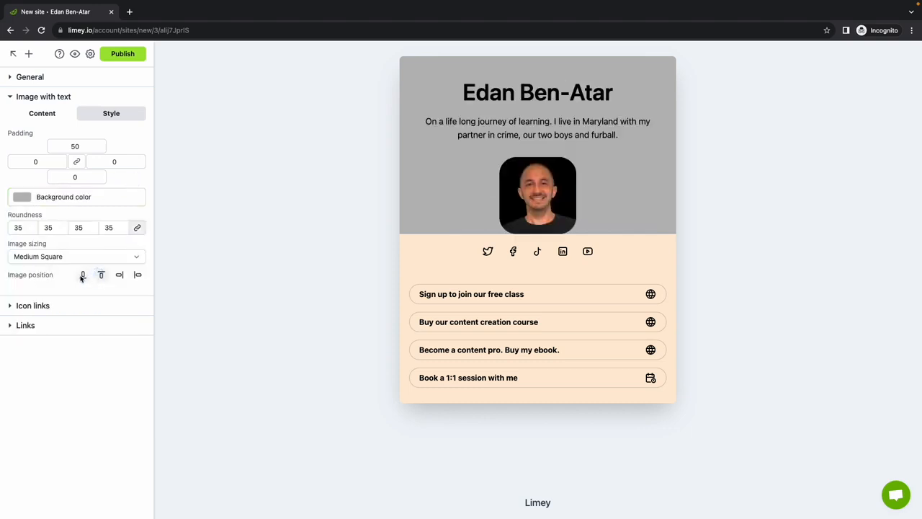
{"action": "left_click", "coordinate": [83, 277]}
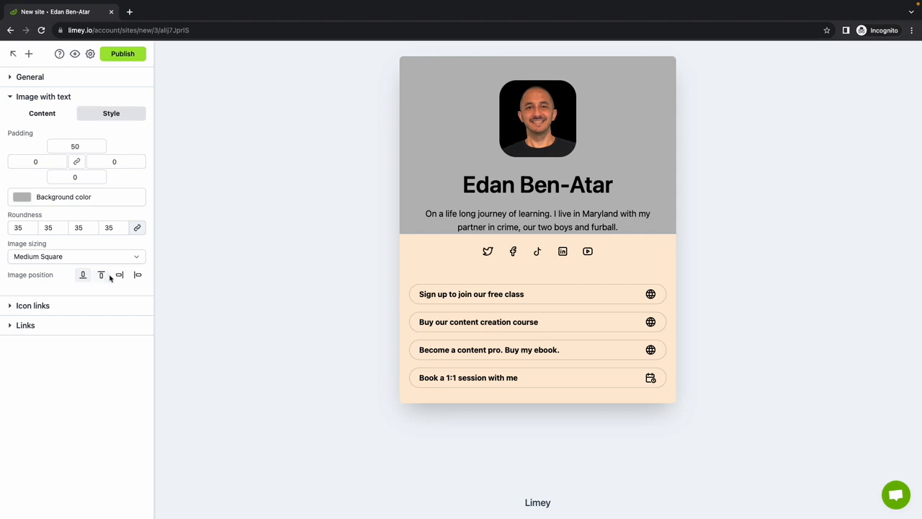
{"action": "left_click", "coordinate": [49, 113]}
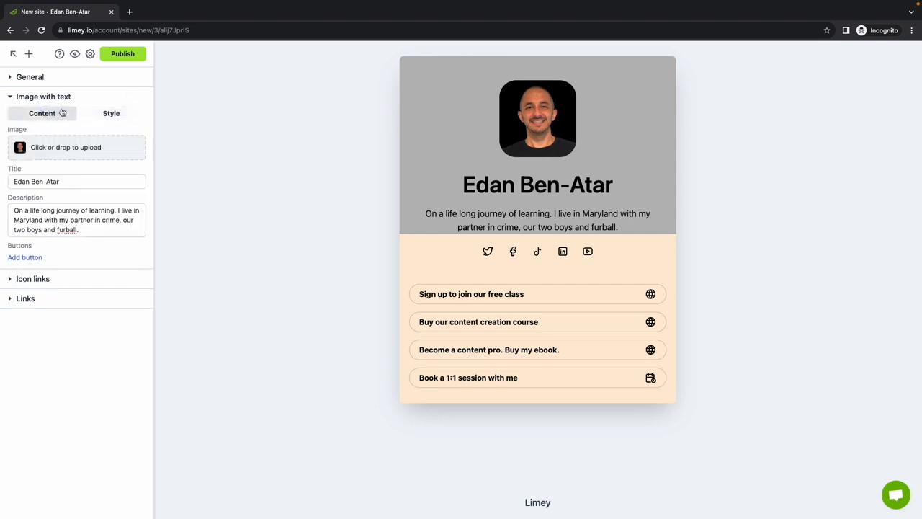
{"action": "left_click", "coordinate": [33, 258]}
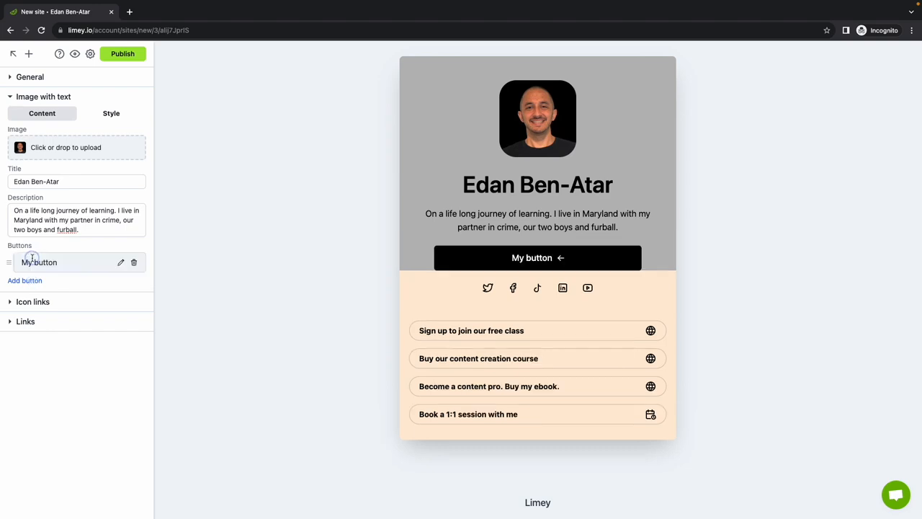
{"action": "left_click", "coordinate": [134, 263]}
{"action": "left_click", "coordinate": [66, 98]}
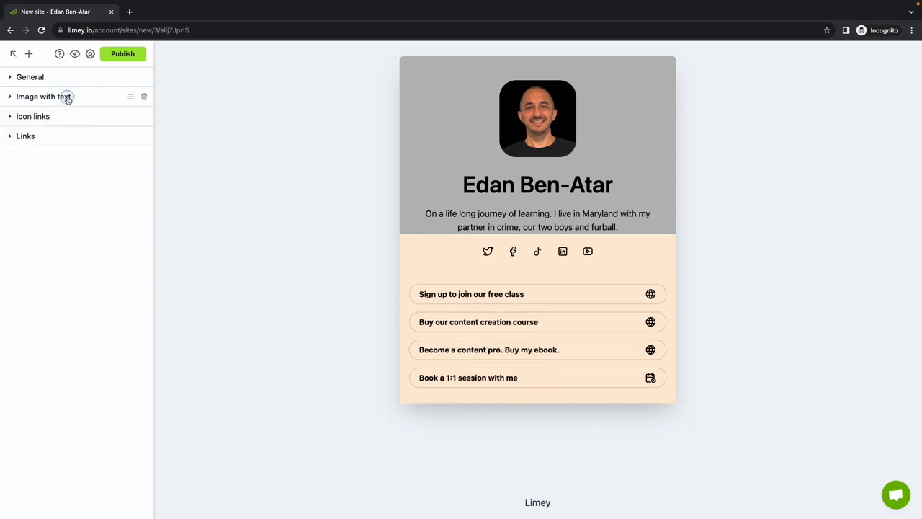
Set the background color of the Icon links section to the same gray, #bababa
{"action": "left_click", "coordinate": [63, 117]}
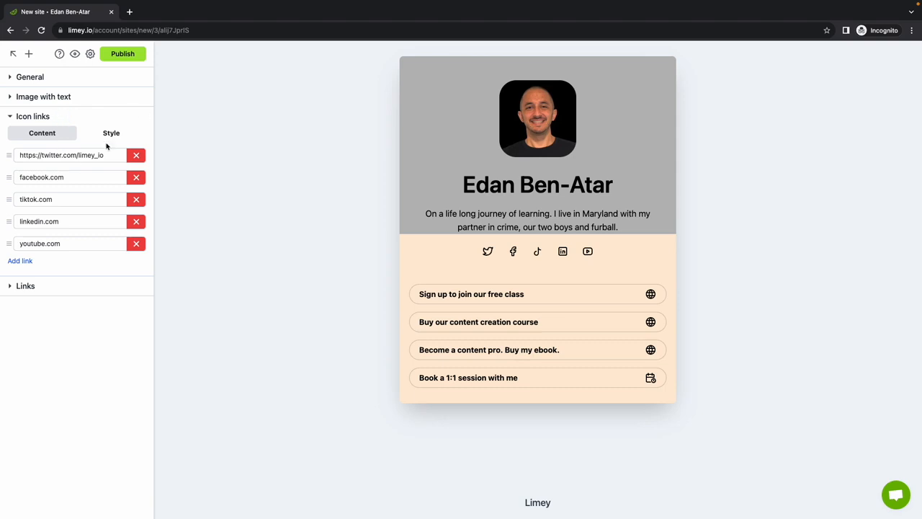
{"action": "left_click", "coordinate": [108, 135]}
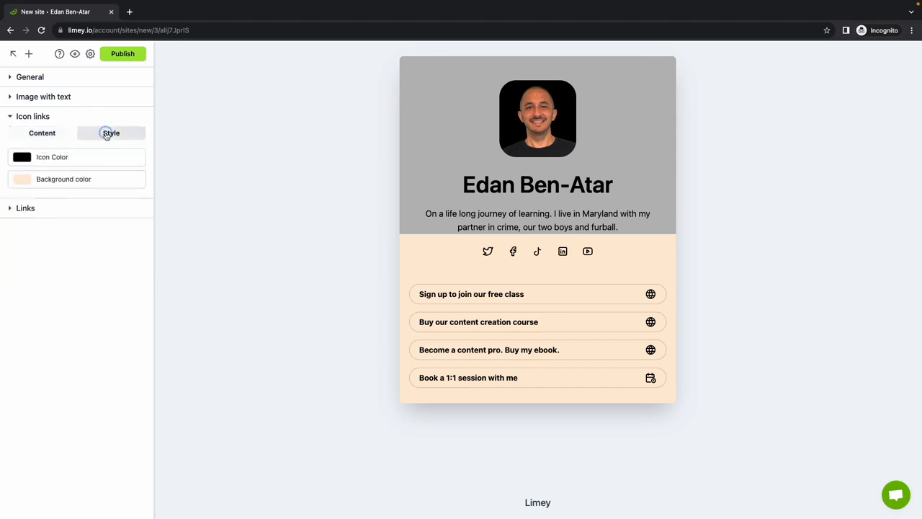
{"action": "left_click", "coordinate": [52, 179]}
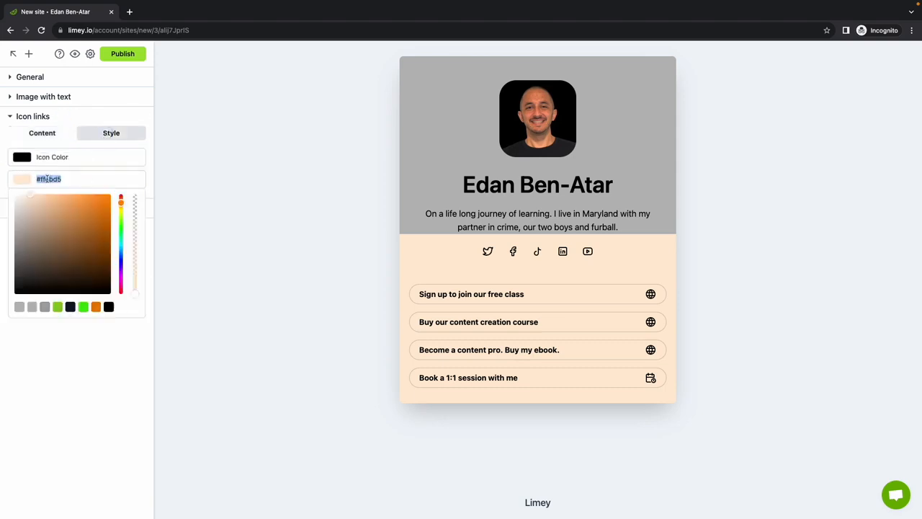
{"action": "left_click", "coordinate": [19, 307]}
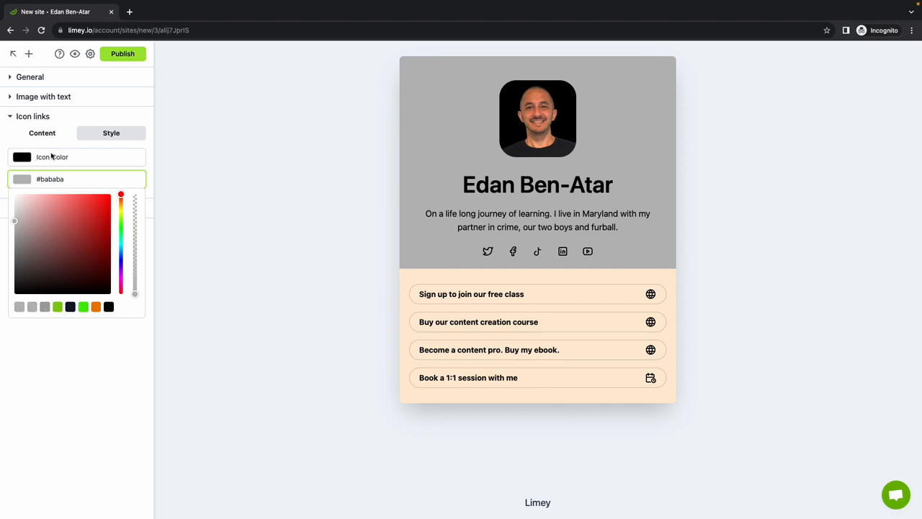
Replace the Twitter address in the Icon links section with the owner's YouTube channel URL
{"action": "left_click", "coordinate": [44, 134]}
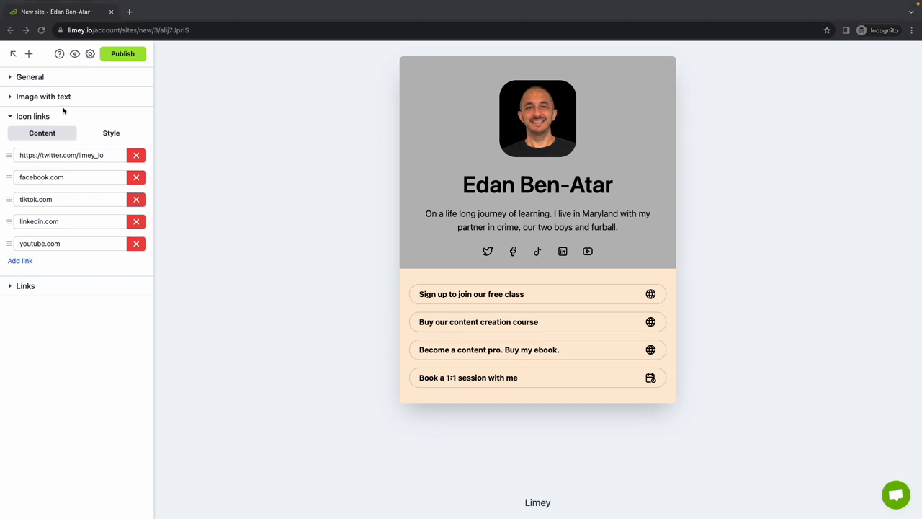
{"action": "left_click", "coordinate": [93, 153]}
{"action": "key", "text": "super+a"}
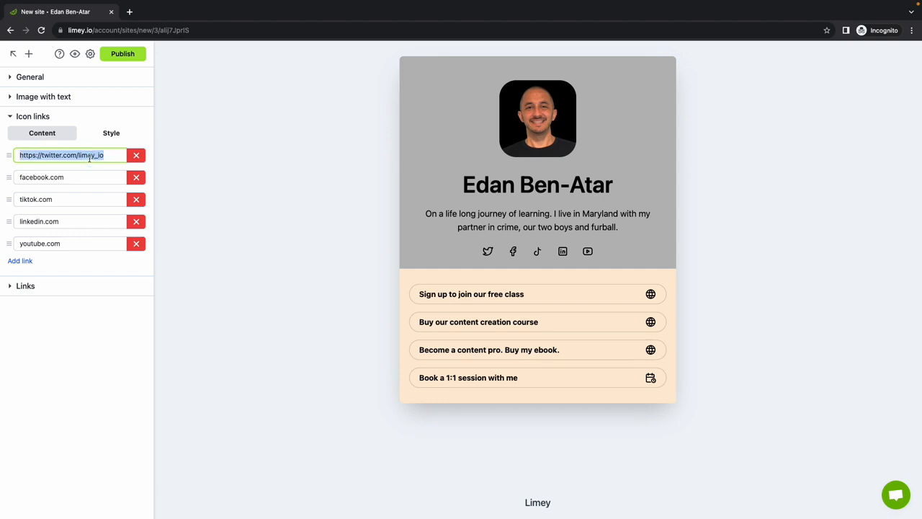
{"action": "key", "text": "super+v"}
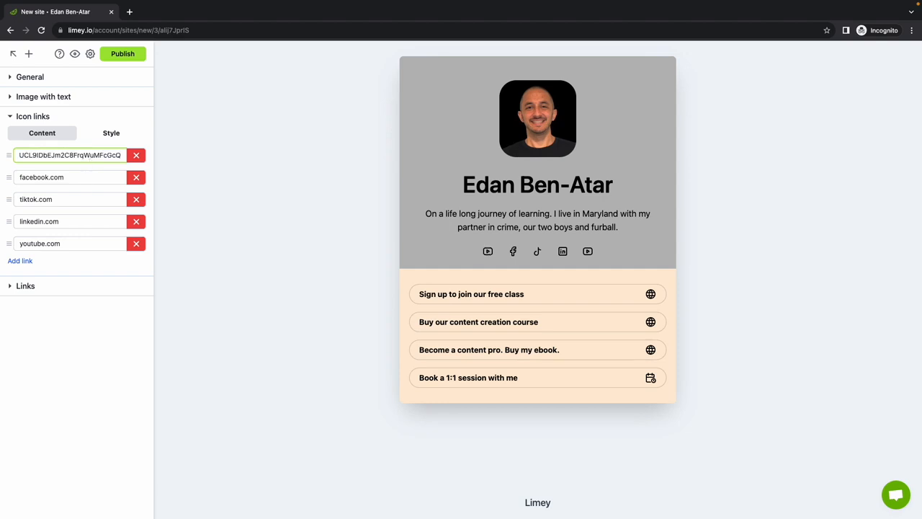
Replace the facebook.com icon link with the owner's Instagram profile URL
{"action": "key", "text": "super+Tab"}
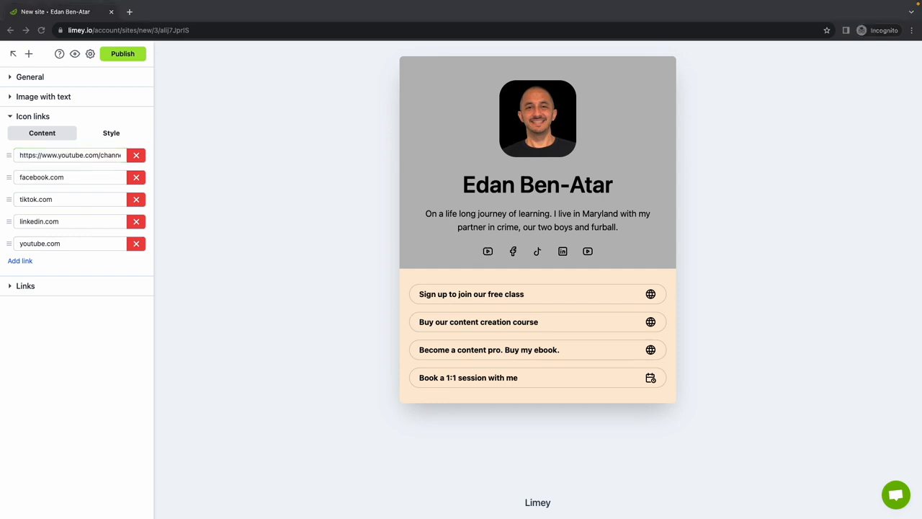
{"action": "left_click", "coordinate": [70, 176]}
{"action": "key", "text": "super+a"}
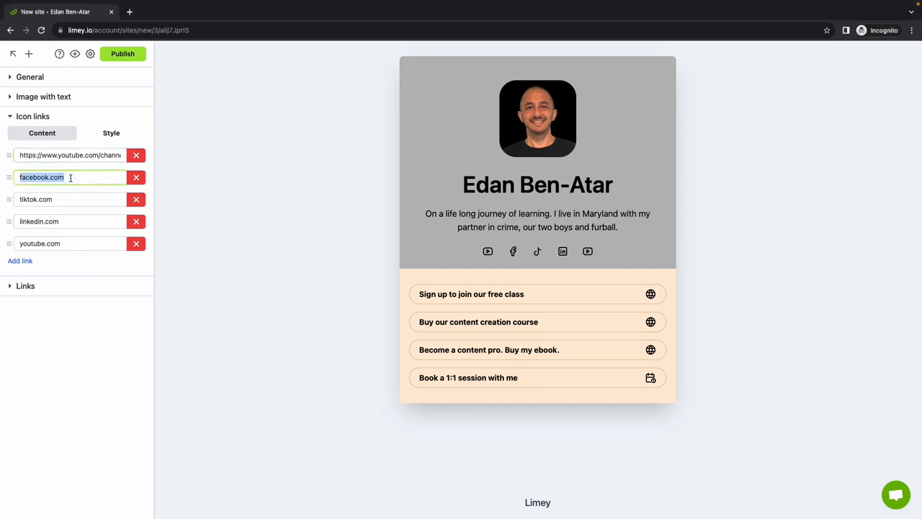
{"action": "type", "text": "https://www.instagram.com/edanbenatar/"}
Replace the tiktok.com icon link with the owner's Threads profile URL
{"action": "key", "text": "super+Tab"}
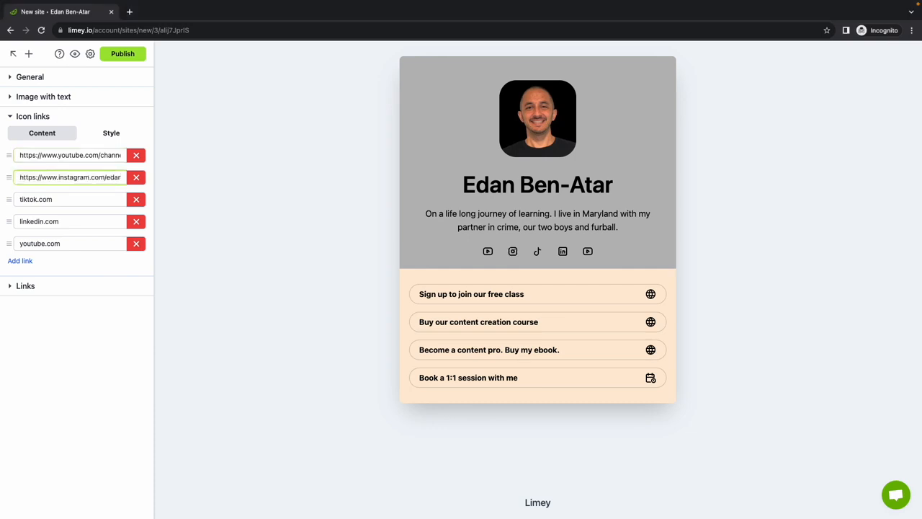
{"action": "left_click", "coordinate": [78, 199]}
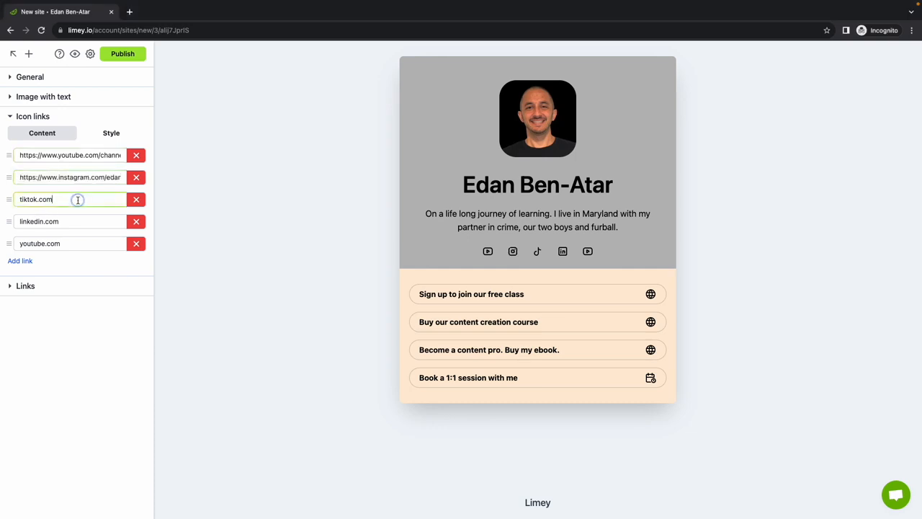
{"action": "key", "text": "super+a"}
{"action": "type", "text": "https://www.threads.net/@edanbenatar"}
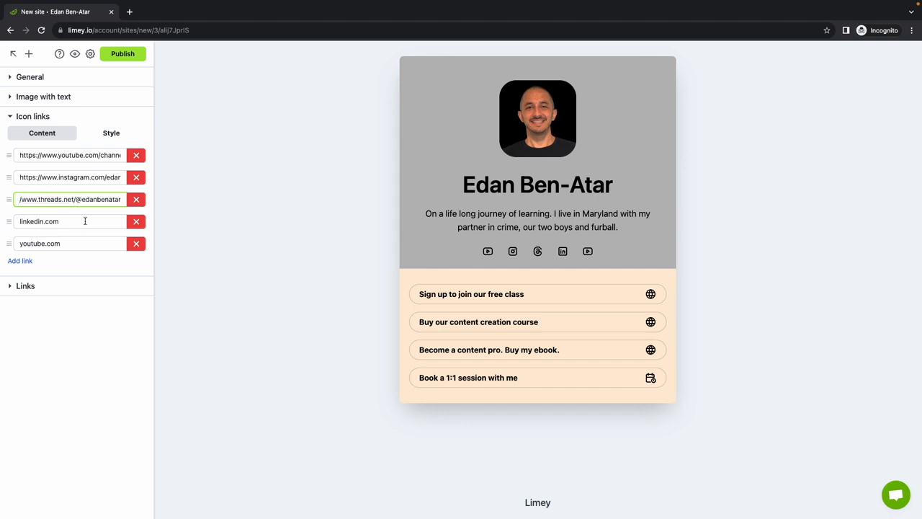
Remove the linkedin.com and placeholder youtube.com icon links, and move the Instagram link to first place
{"action": "left_click", "coordinate": [137, 223]}
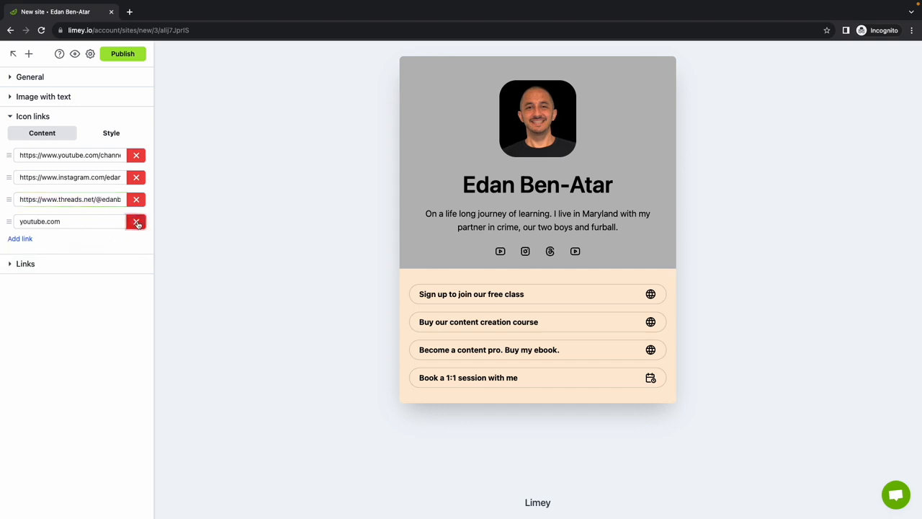
{"action": "left_click", "coordinate": [137, 222]}
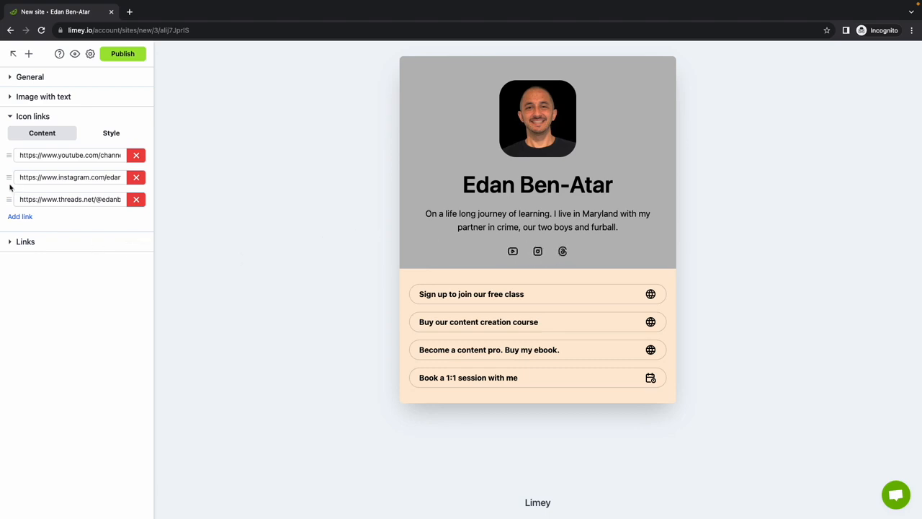
{"action": "left_click_drag", "start_coordinate": [8, 179], "coordinate": [9, 157]}
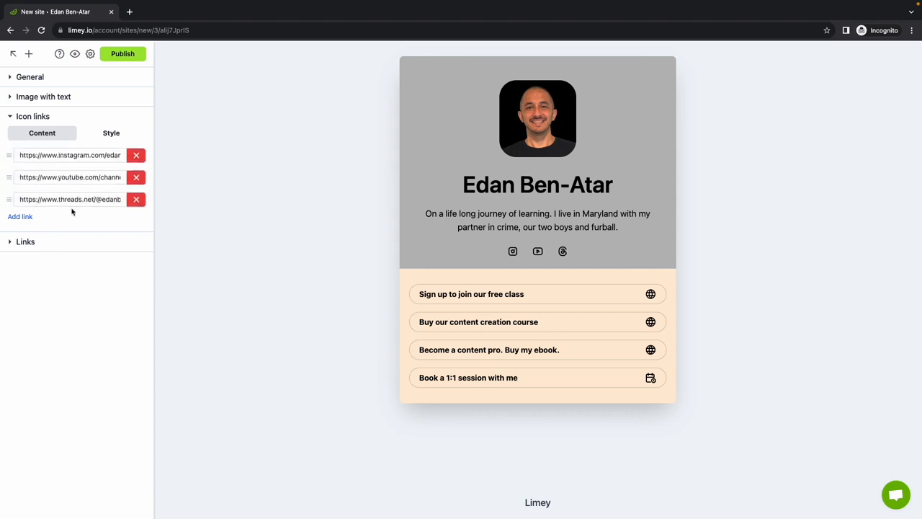
{"action": "left_click", "coordinate": [20, 216]}
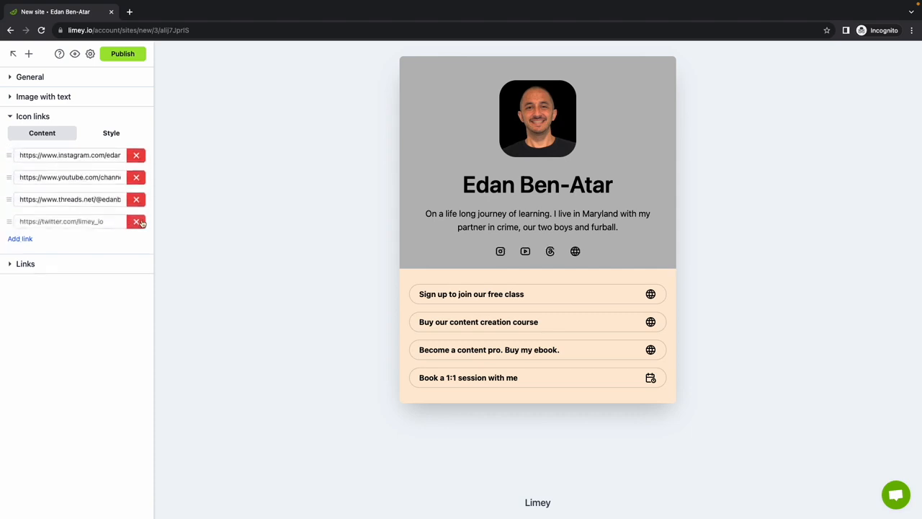
{"action": "left_click", "coordinate": [137, 221]}
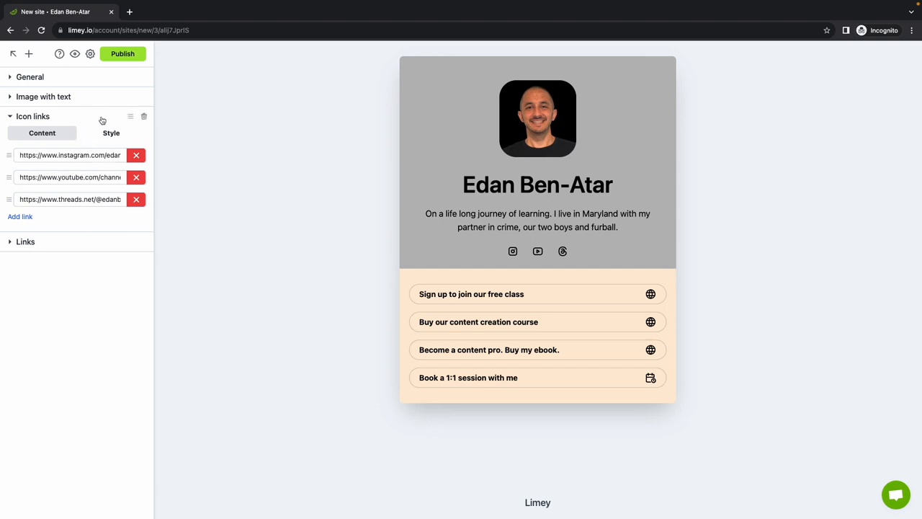
{"action": "left_click", "coordinate": [100, 118]}
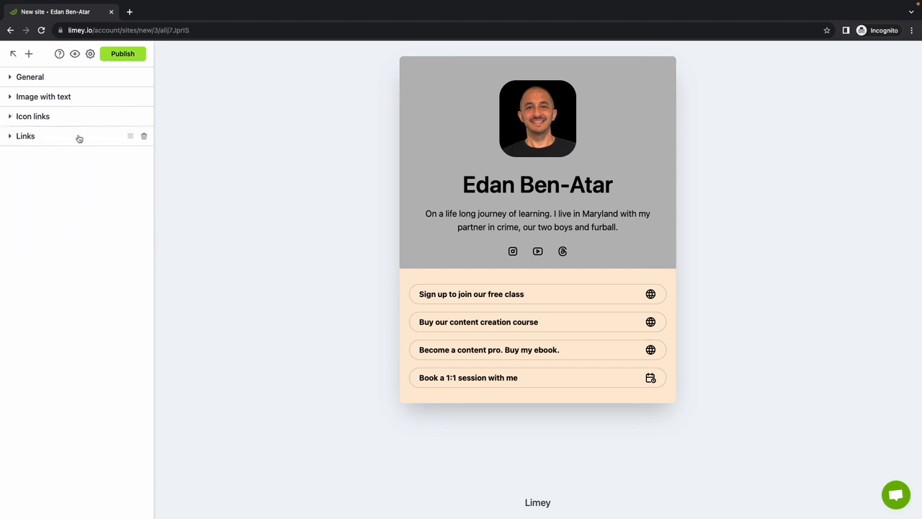
Delete the Links section and add an Image gallery block to the page
{"action": "left_click", "coordinate": [79, 137]}
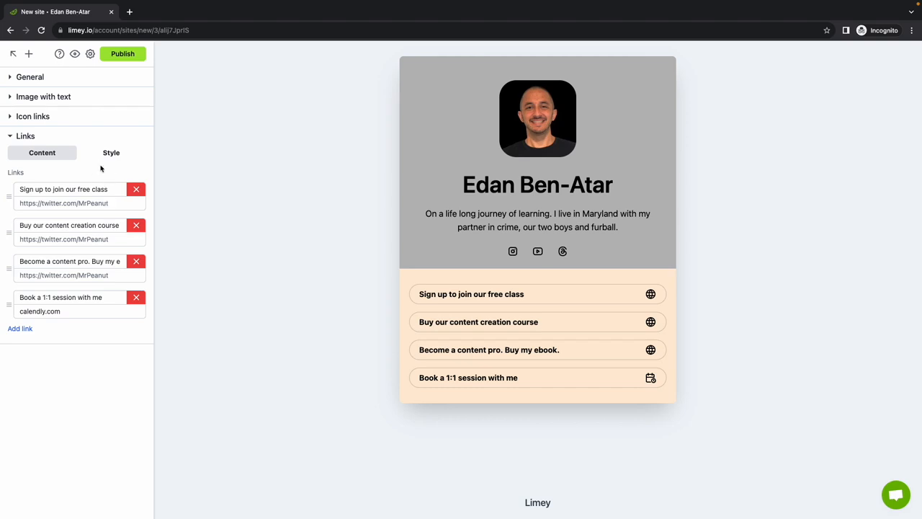
{"action": "mouse_move", "coordinate": [125, 144]}
{"action": "left_click", "coordinate": [143, 137]}
{"action": "left_click", "coordinate": [29, 54]}
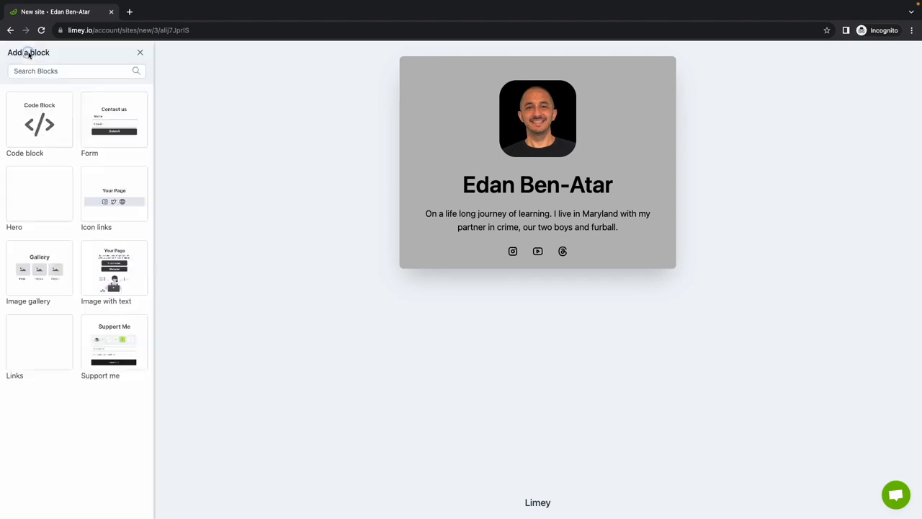
{"action": "left_click", "coordinate": [45, 266]}
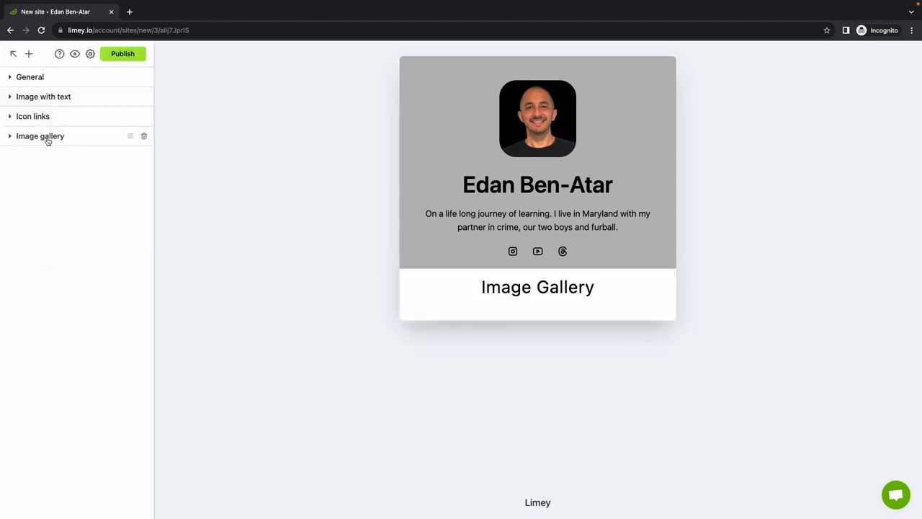
Set the block title of the Image gallery section to "Projects"
{"action": "left_click", "coordinate": [47, 139]}
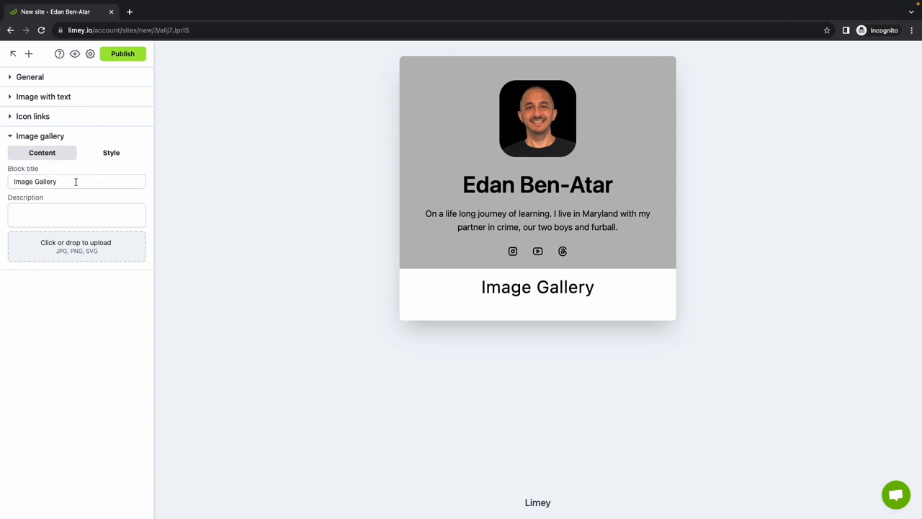
{"action": "triple_click", "coordinate": [76, 182]}
{"action": "type", "text": "Proj"}
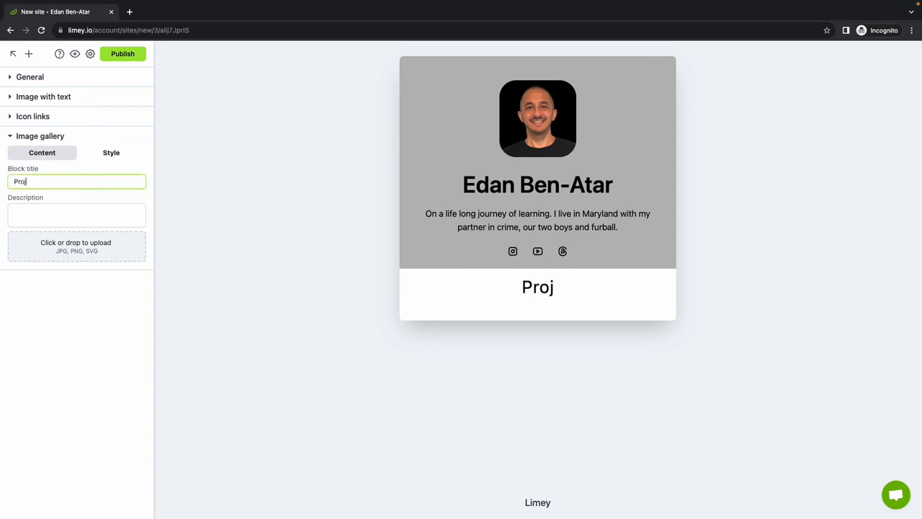
{"action": "type", "text": "ects"}
Set the Image gallery description to "Check out some of my recent projects! :)"
{"action": "left_click", "coordinate": [56, 211]}
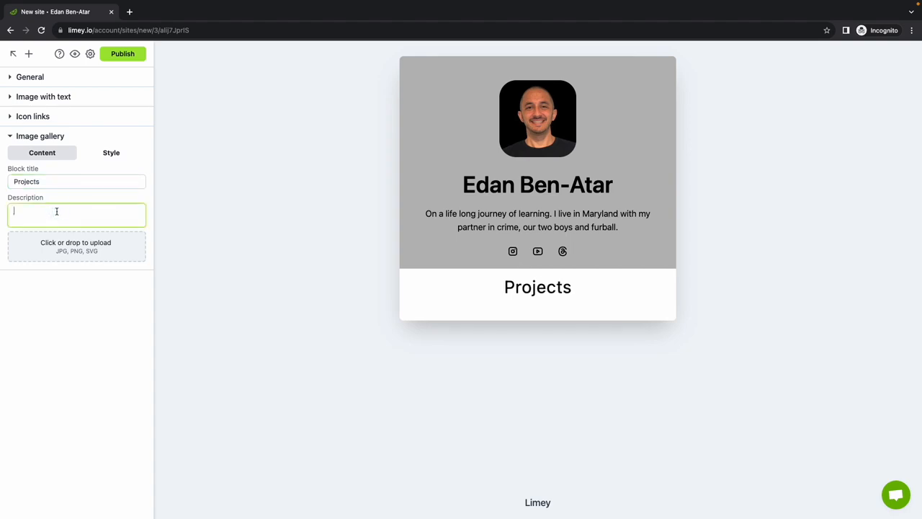
{"action": "type", "text": "Check "}
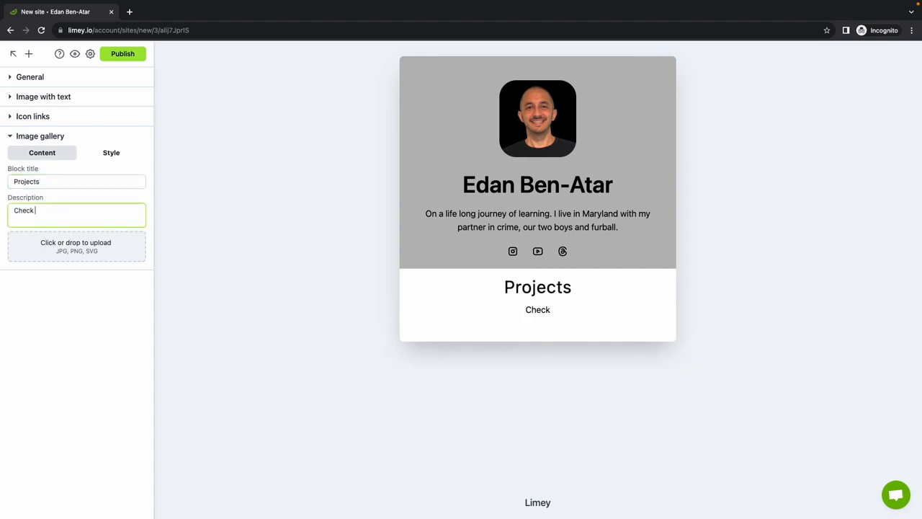
{"action": "type", "text": "out some of my recent"}
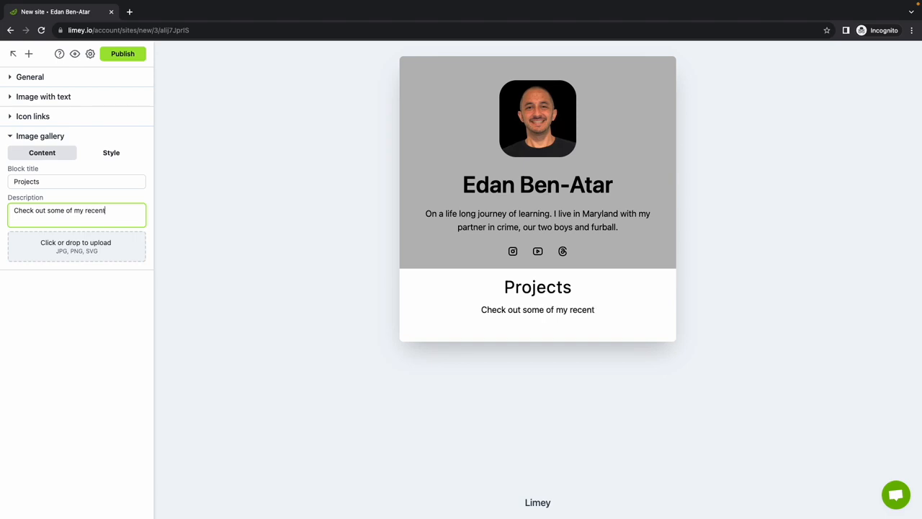
{"action": "type", "text": " projects! :)"}
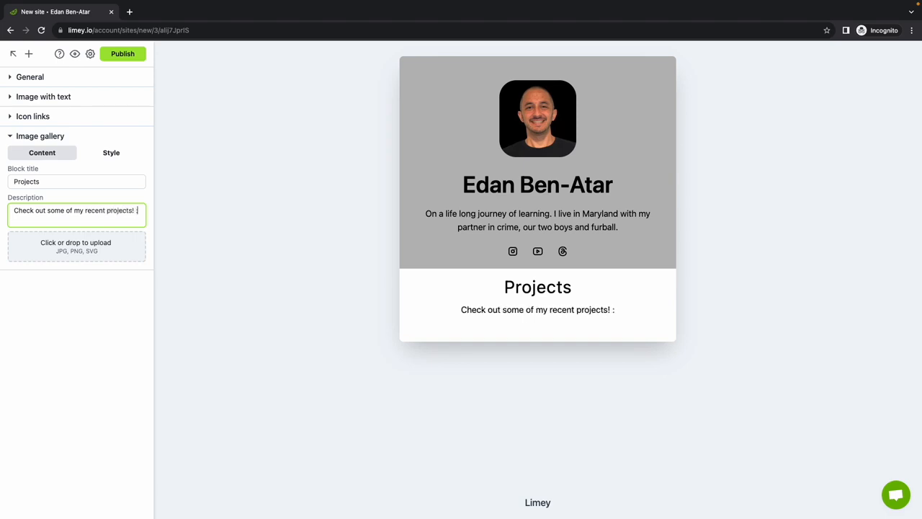
Replace the smiley at the end of the gallery description with a pointing-down hand emoji
{"action": "key", "text": "BackSpace"}
{"action": "key", "text": "BackSpace"}
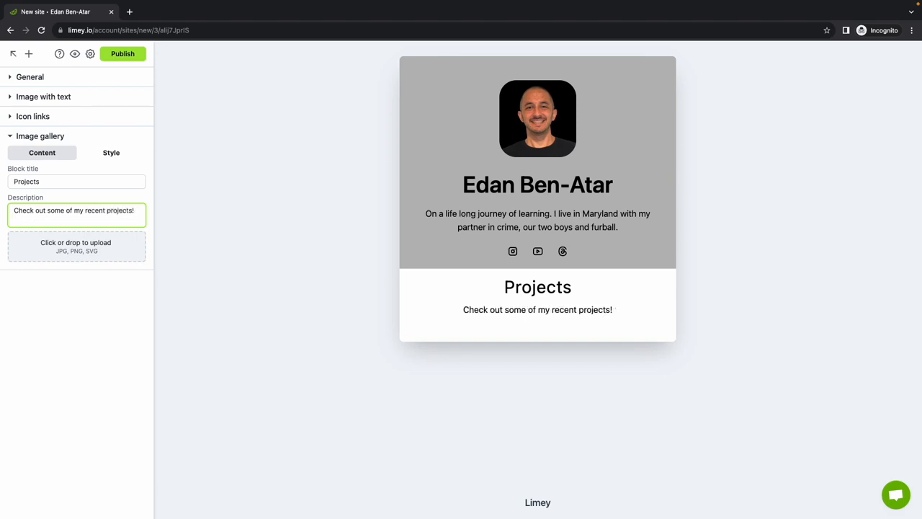
{"action": "key", "text": "ctrl+super+space"}
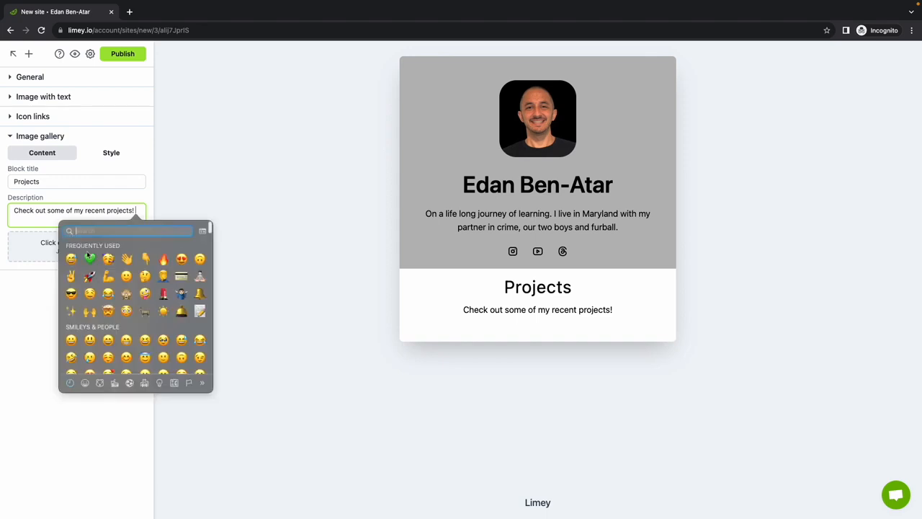
{"action": "left_click", "coordinate": [144, 259]}
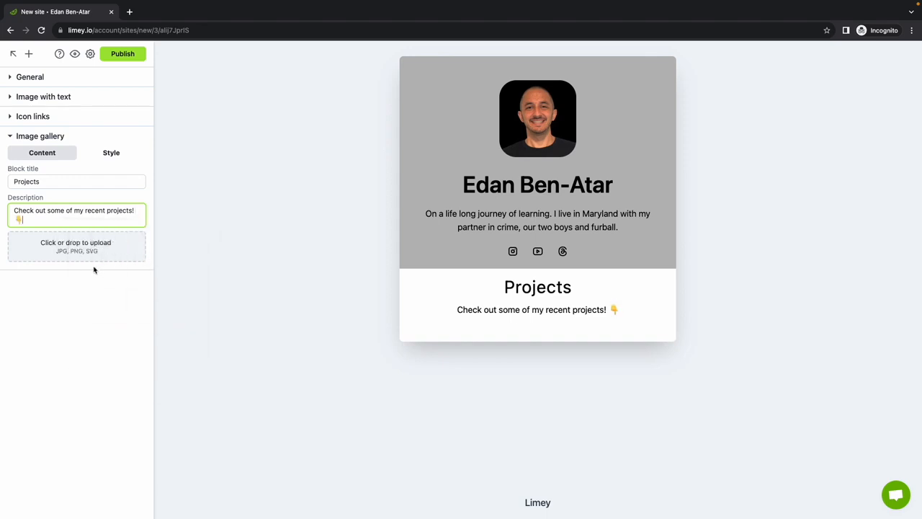
Upload limey.png and puzzlez.png to the image gallery and move the Puzzlez image to first place
{"action": "left_click", "coordinate": [77, 250]}
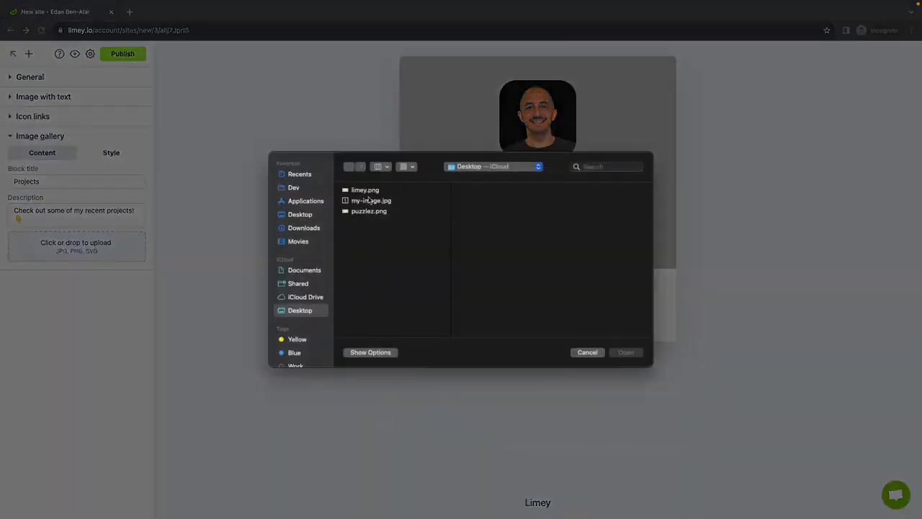
{"action": "left_click", "coordinate": [373, 213]}
{"action": "left_click", "coordinate": [382, 190], "text": "super"}
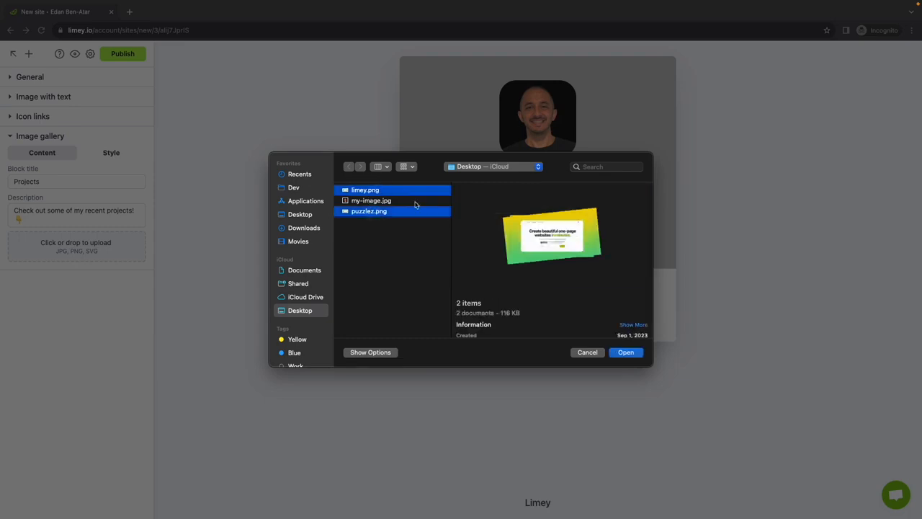
{"action": "left_click", "coordinate": [624, 352]}
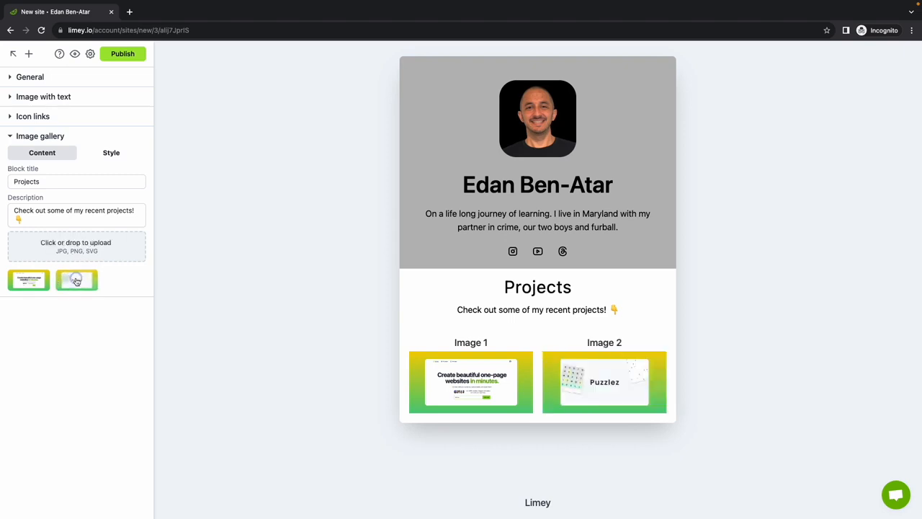
{"action": "left_click_drag", "start_coordinate": [76, 281], "coordinate": [25, 283]}
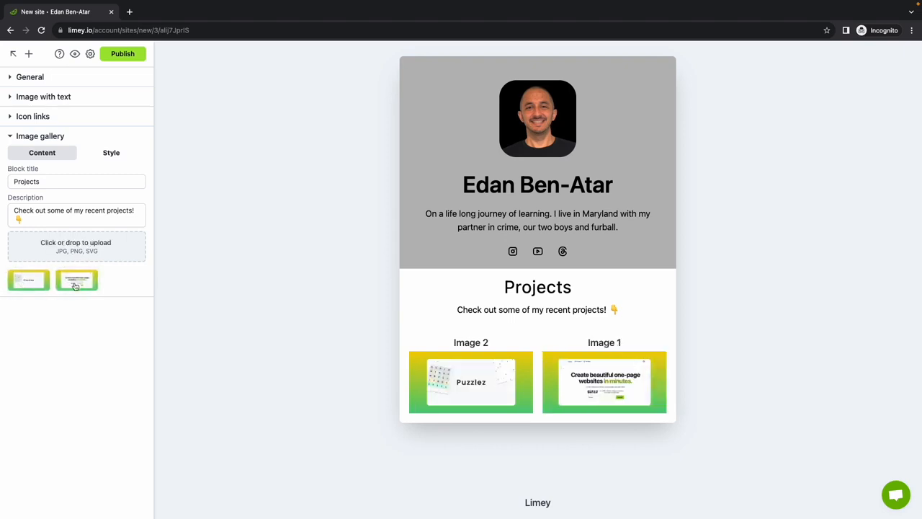
{"action": "left_click", "coordinate": [33, 287]}
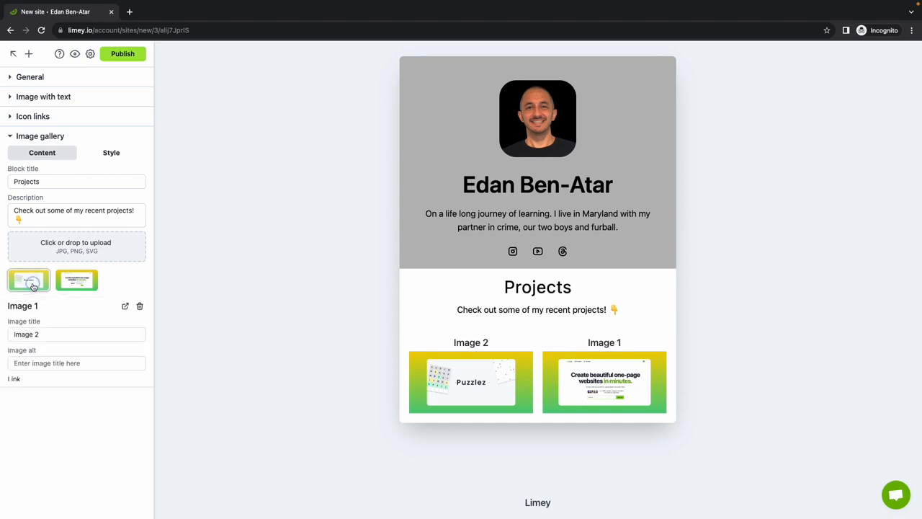
{"action": "triple_click", "coordinate": [45, 335]}
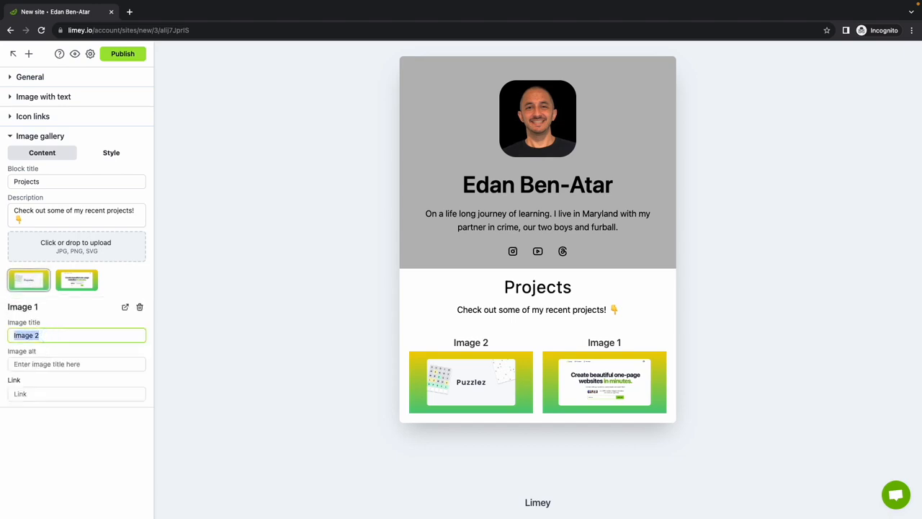
{"action": "type", "text": "Puzzlez"}
{"action": "left_click", "coordinate": [54, 366]}
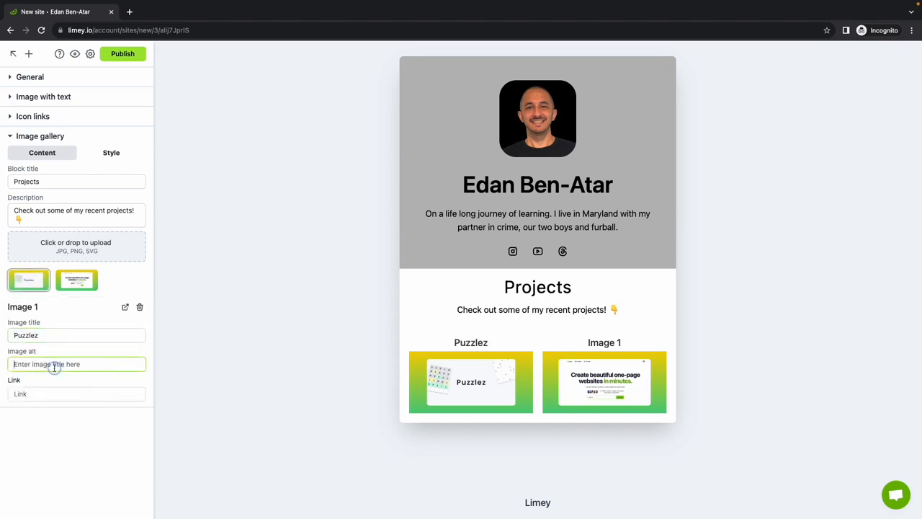
{"action": "type", "text": "puzzlez io"}
{"action": "left_click", "coordinate": [42, 390]}
{"action": "type", "text": "https://puzzlez.io/"}
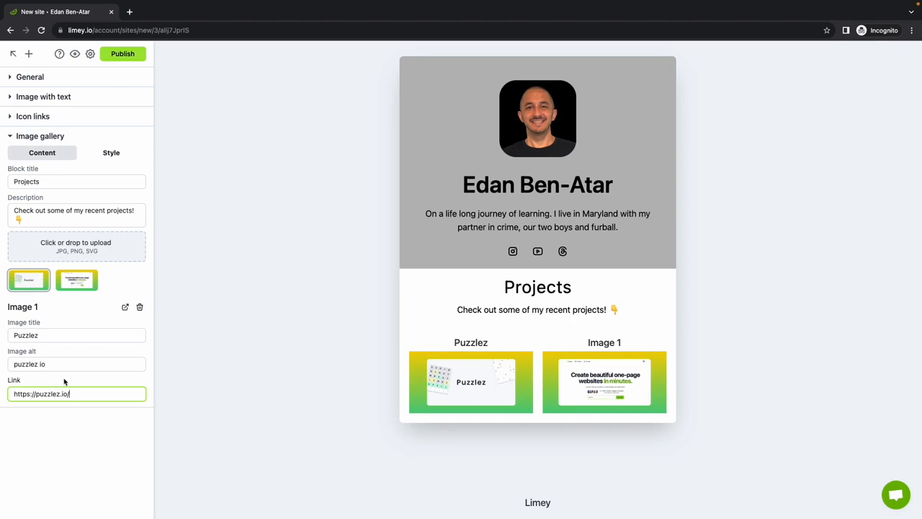
Give the second gallery image the title "Limey", the alt text "limey io" and a link to the limey site
{"action": "left_click", "coordinate": [76, 285]}
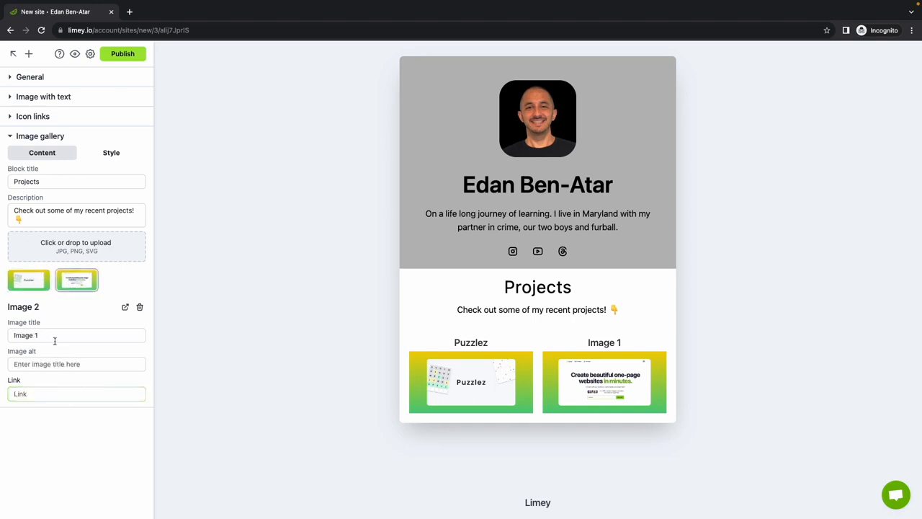
{"action": "triple_click", "coordinate": [56, 336]}
{"action": "type", "text": "Limey"}
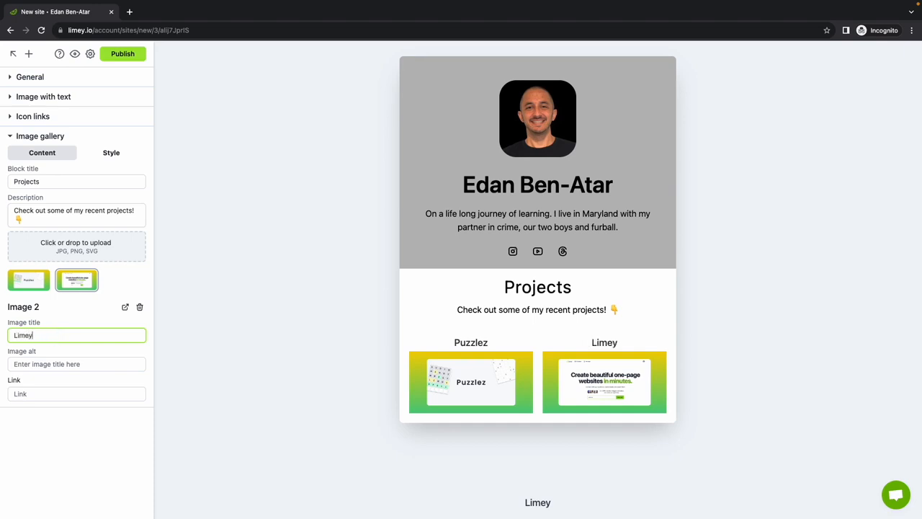
{"action": "left_click", "coordinate": [54, 363]}
{"action": "type", "text": "limey "}
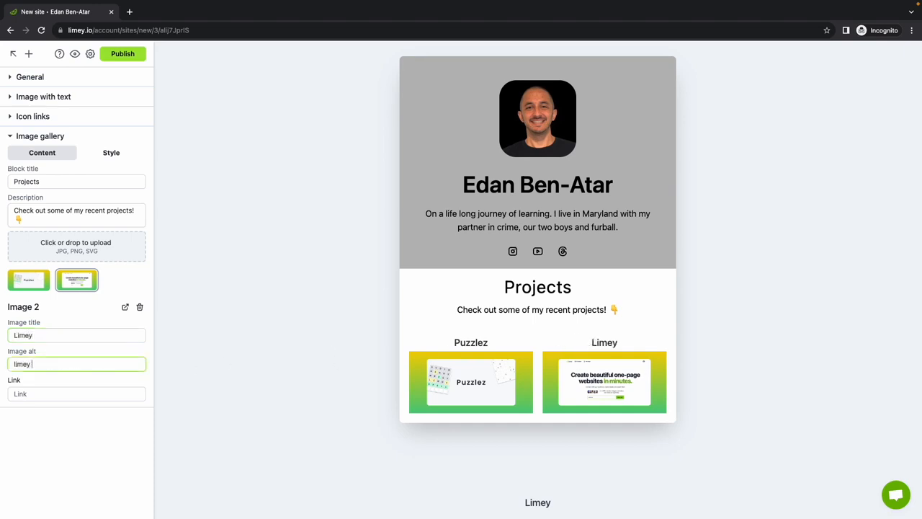
{"action": "type", "text": "io"}
{"action": "key", "text": "Tab"}
{"action": "type", "text": "https://puzzlez.io/"}
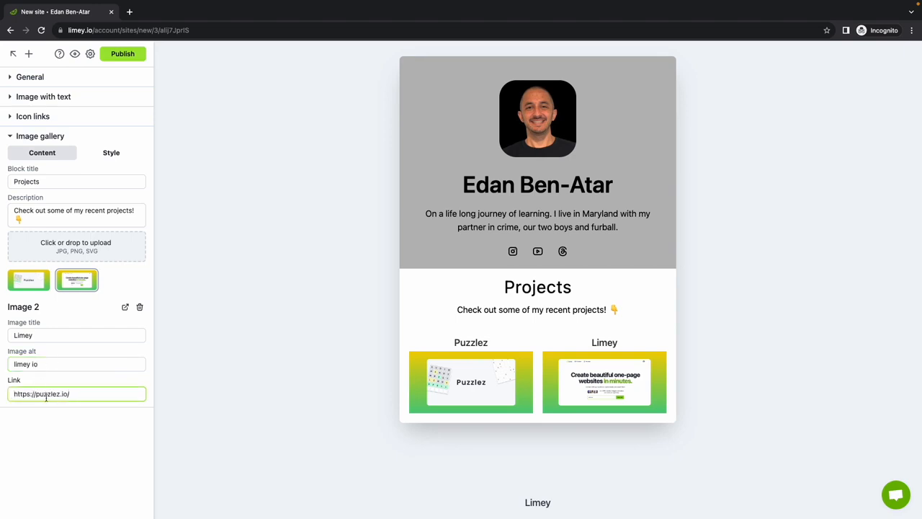
{"action": "double_click", "coordinate": [46, 394]}
{"action": "type", "text": "limey"}
Set the image gallery's background color to the same light gray as the profile section
{"action": "left_click", "coordinate": [111, 153]}
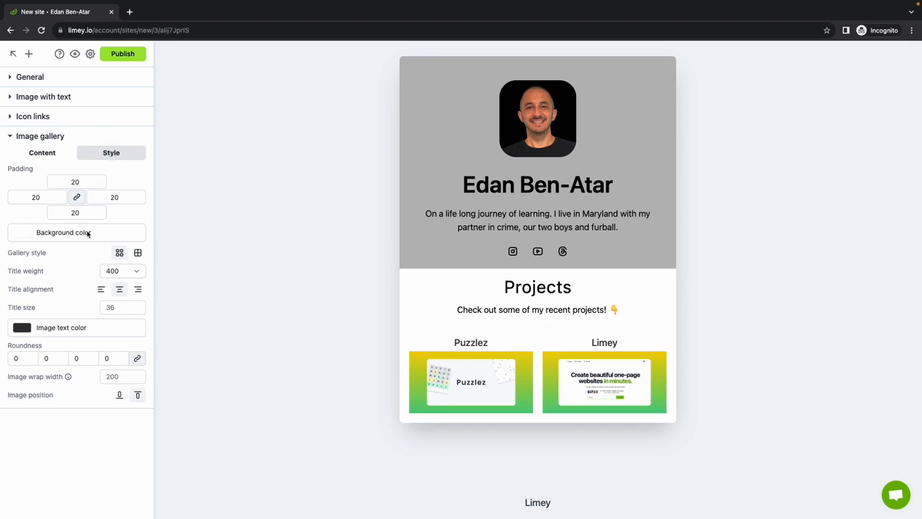
{"action": "left_click", "coordinate": [61, 233]}
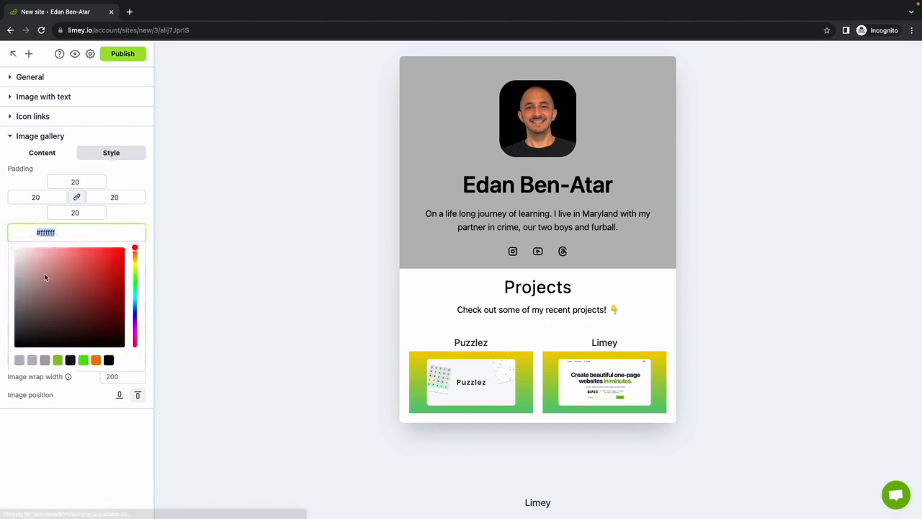
{"action": "left_click", "coordinate": [20, 361]}
{"action": "left_click", "coordinate": [128, 210]}
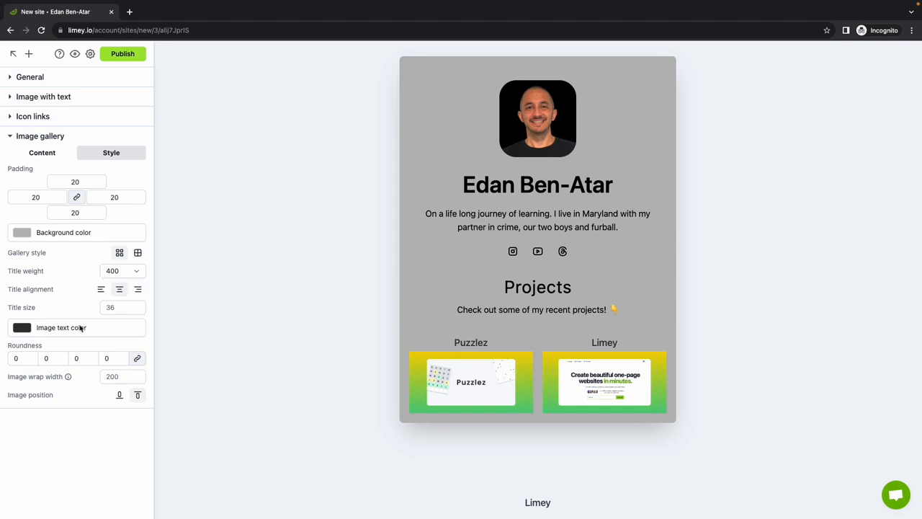
Set the gallery images' roundness to 35 on all corners and place the images above their titles
{"action": "left_click", "coordinate": [48, 359]}
{"action": "type", "text": "35"}
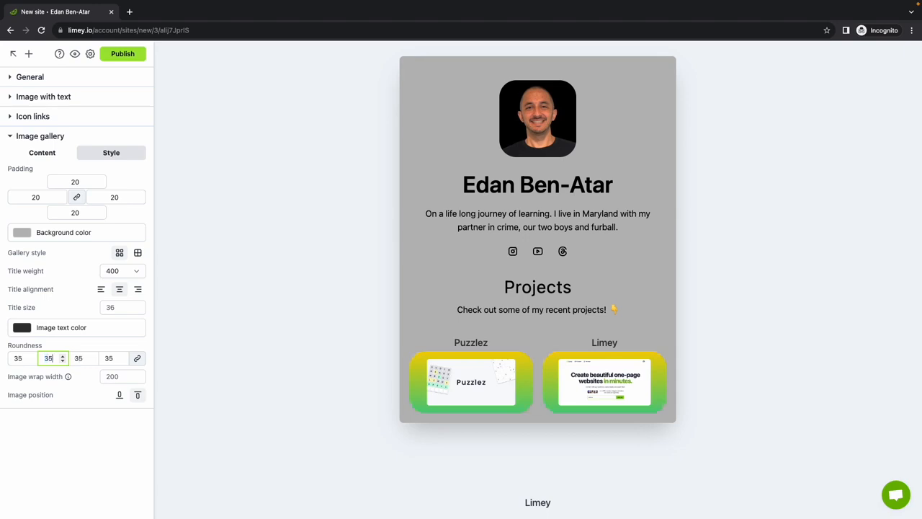
{"action": "left_click", "coordinate": [95, 397]}
{"action": "left_click", "coordinate": [119, 396]}
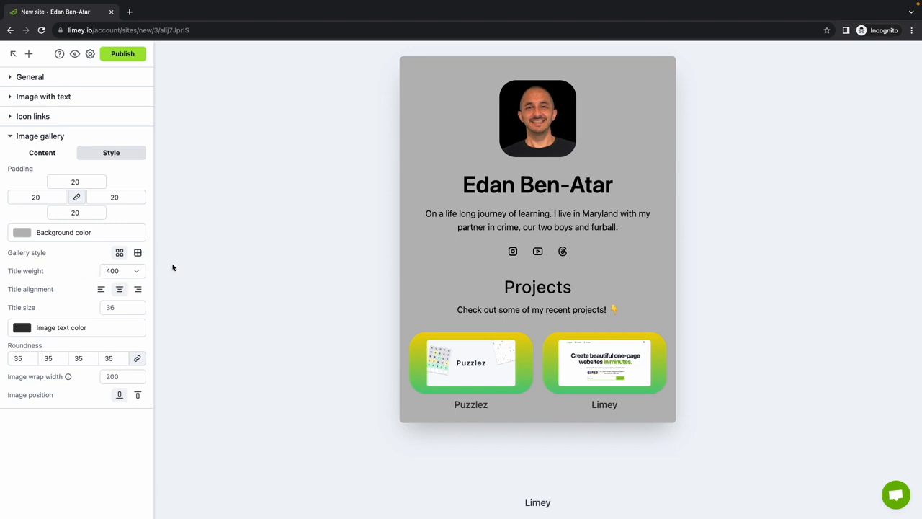
Publish the site at the URL limey.io/bio-site-demo, keeping the suggested title
{"action": "left_click", "coordinate": [133, 57]}
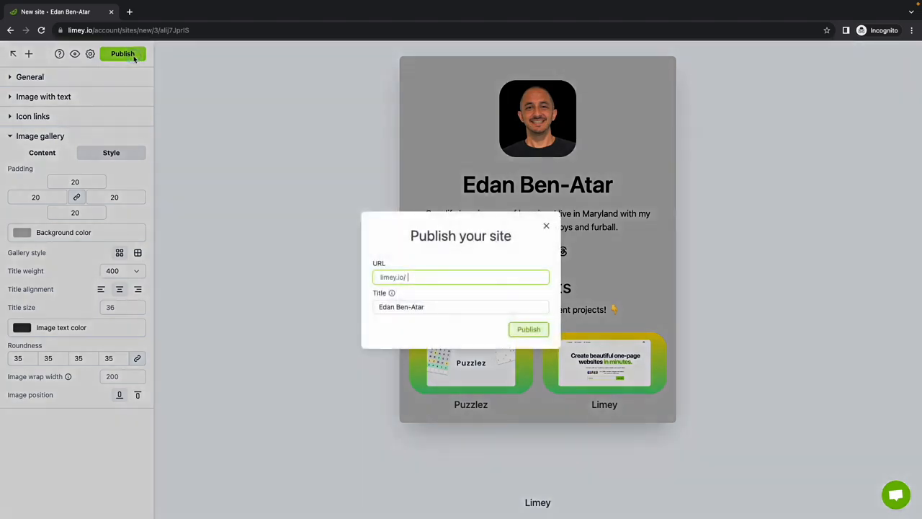
{"action": "type", "text": "bio-site-demo"}
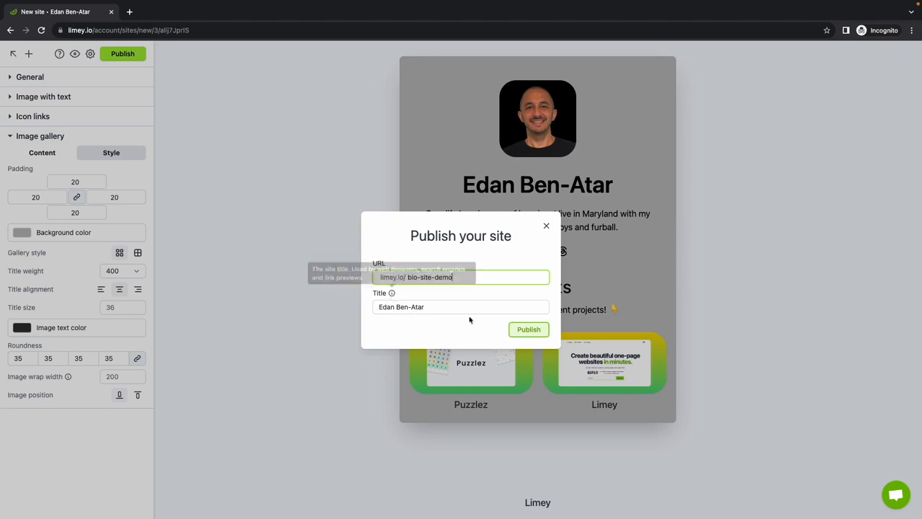
{"action": "left_click", "coordinate": [530, 330]}
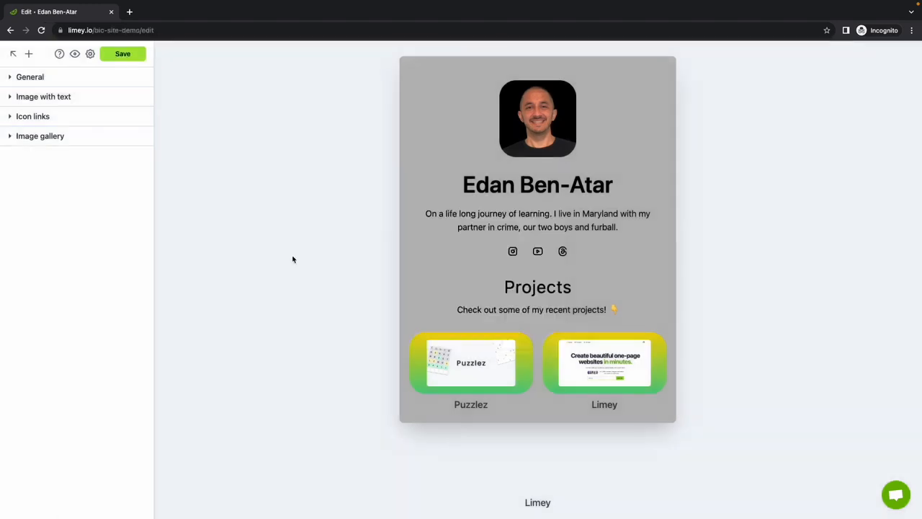
Return to the list of websites and copy the share link of bio-site-demo
{"action": "left_click", "coordinate": [12, 55]}
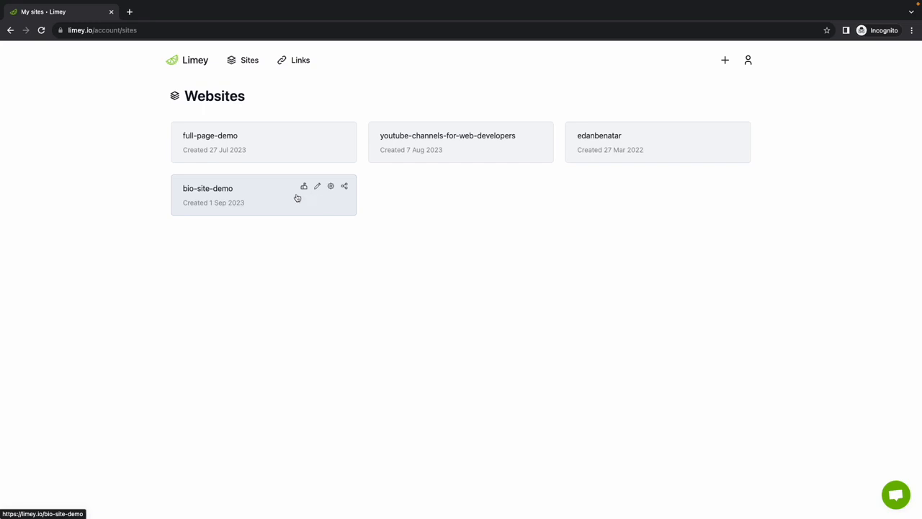
{"action": "left_click", "coordinate": [346, 187]}
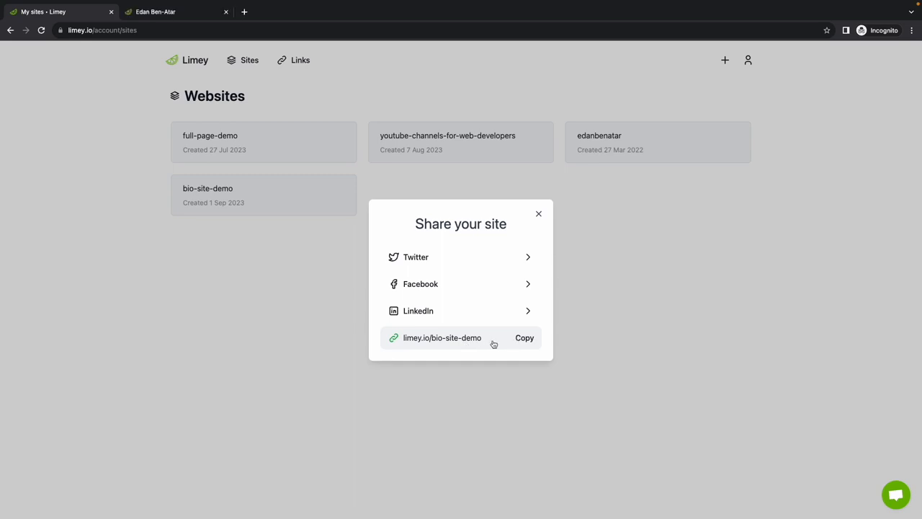
{"action": "left_click", "coordinate": [505, 343]}
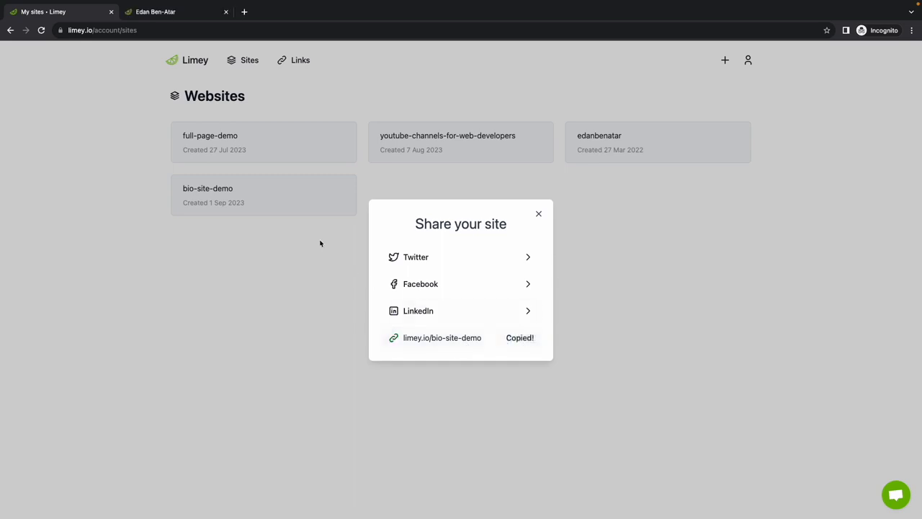
Check the published bio-site-demo page and its Image gallery settings in the editor, ending back on the live page
{"action": "left_click", "coordinate": [193, 16]}
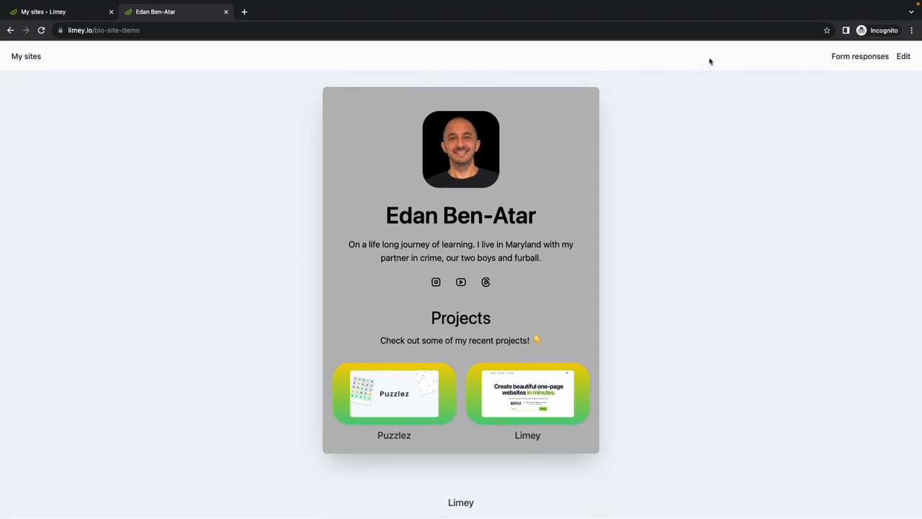
{"action": "left_click", "coordinate": [903, 57]}
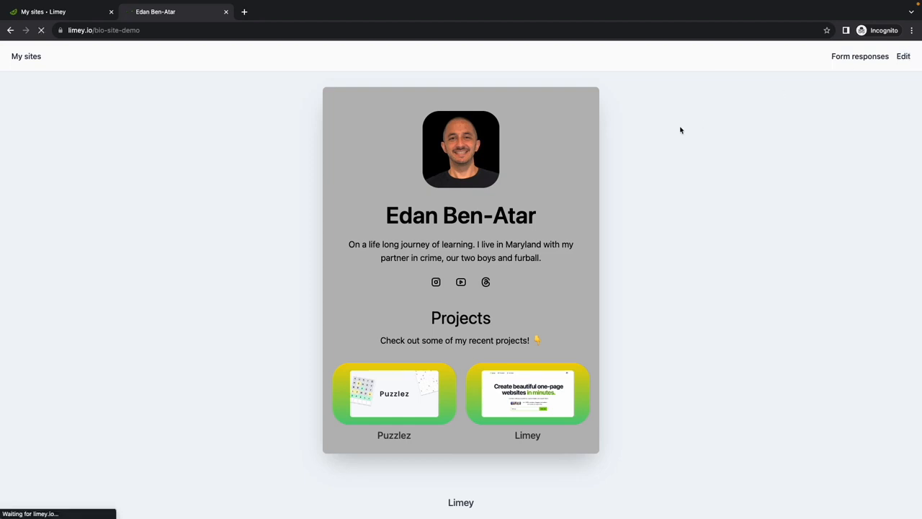
{"action": "left_click", "coordinate": [55, 139]}
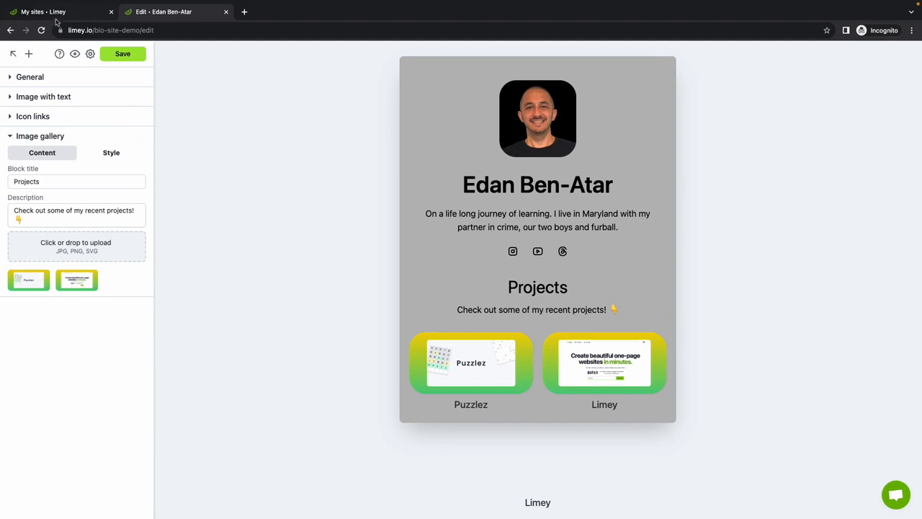
{"action": "left_click", "coordinate": [14, 54]}
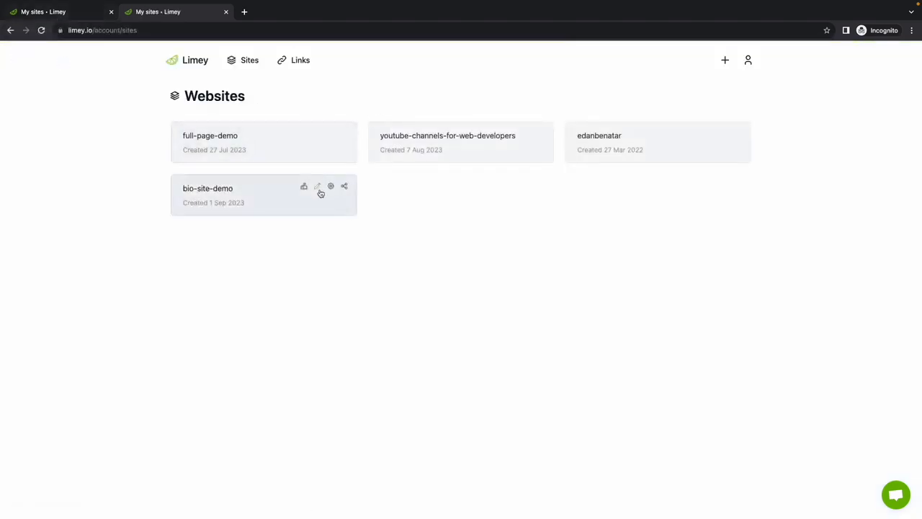
{"action": "left_click", "coordinate": [279, 197]}
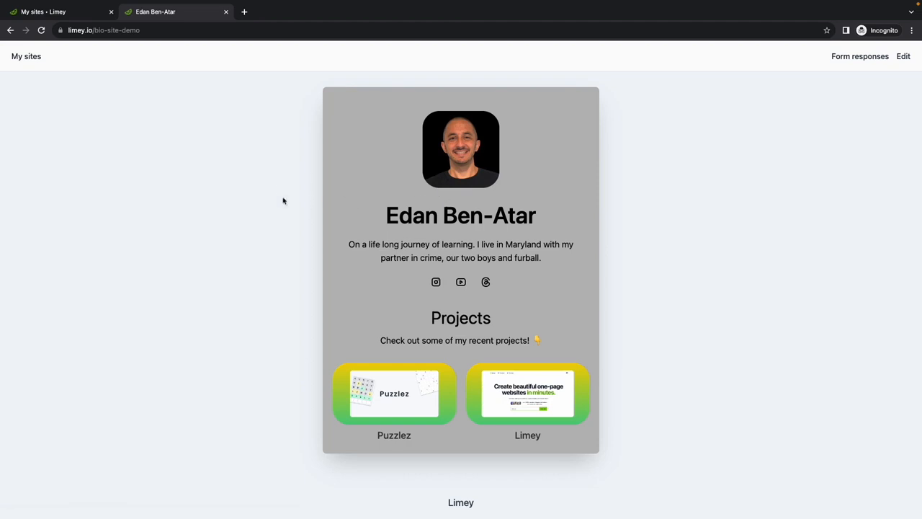